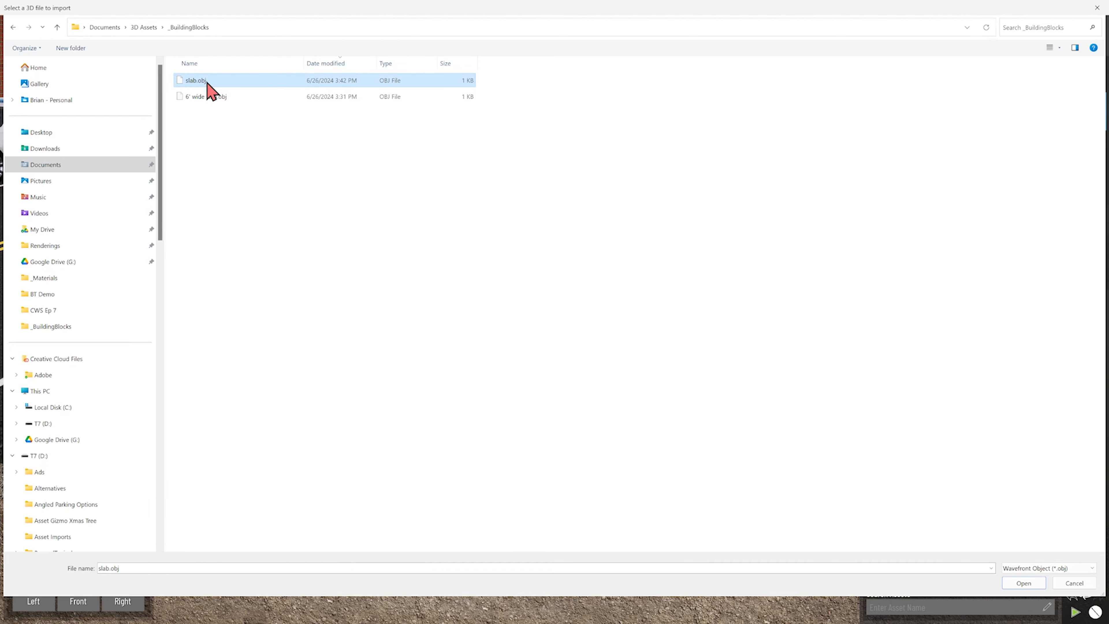
# - Import slab.obj from the _BuildingBlocks folder with the default import options and place it on the paver sidewalk strip beside the street
pyautogui.doubleClick(208, 83)
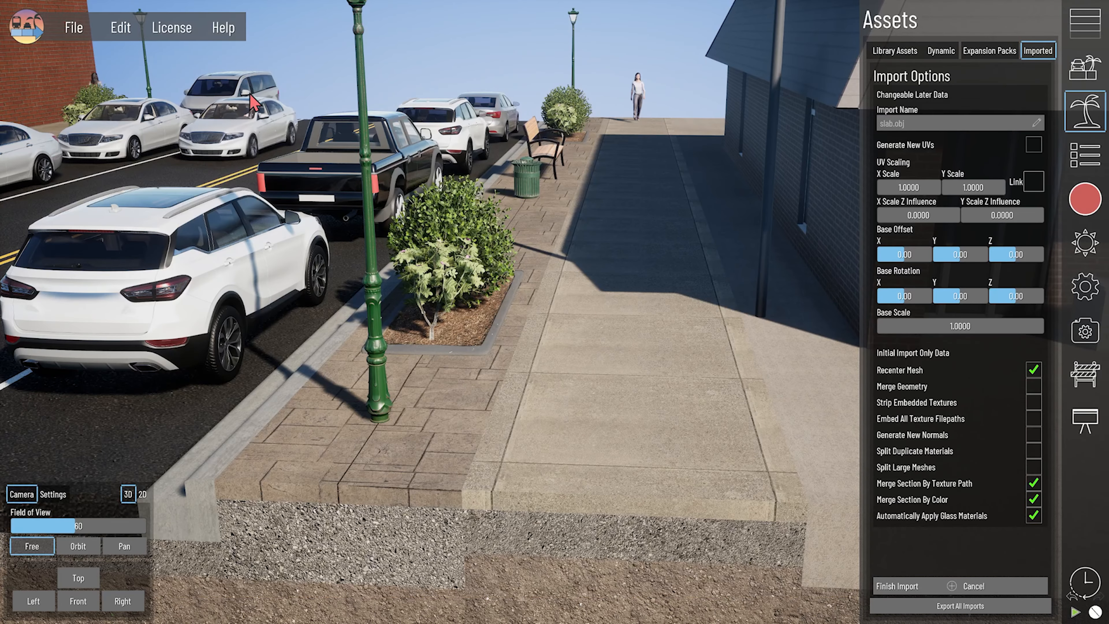
pyautogui.click(903, 587)
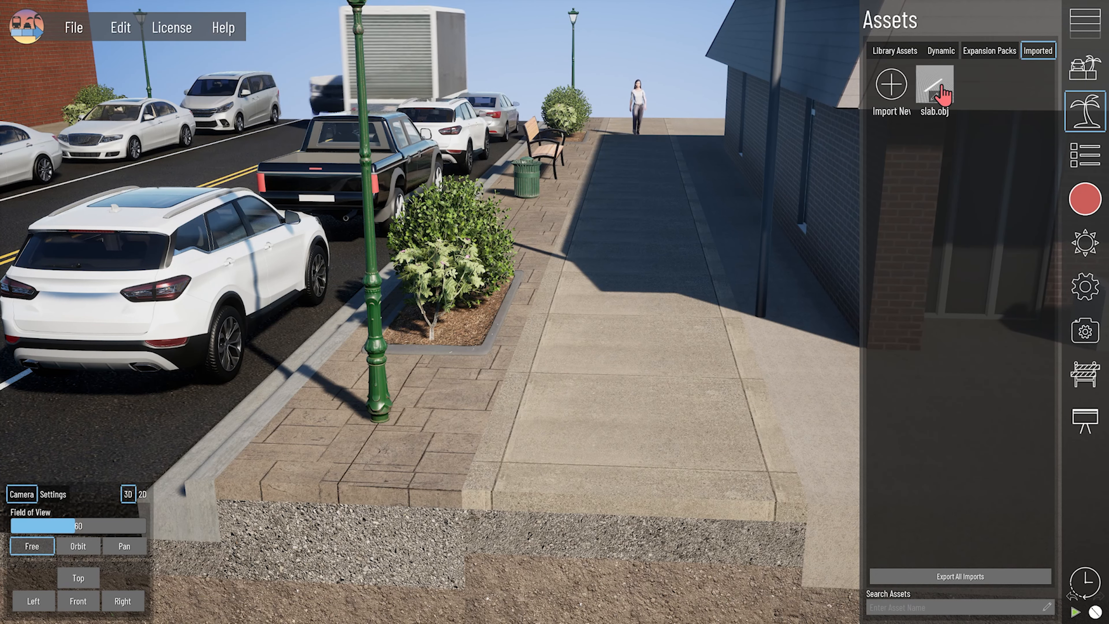
pyautogui.click(943, 93)
pyautogui.click(540, 162)
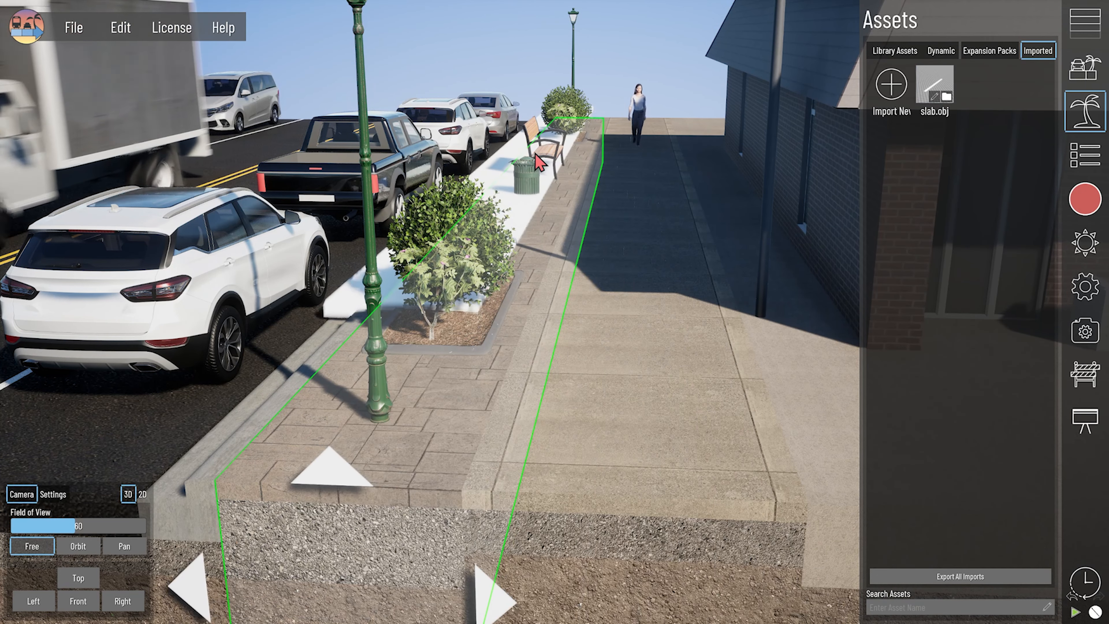
pyautogui.scroll(-1, 567, 188)
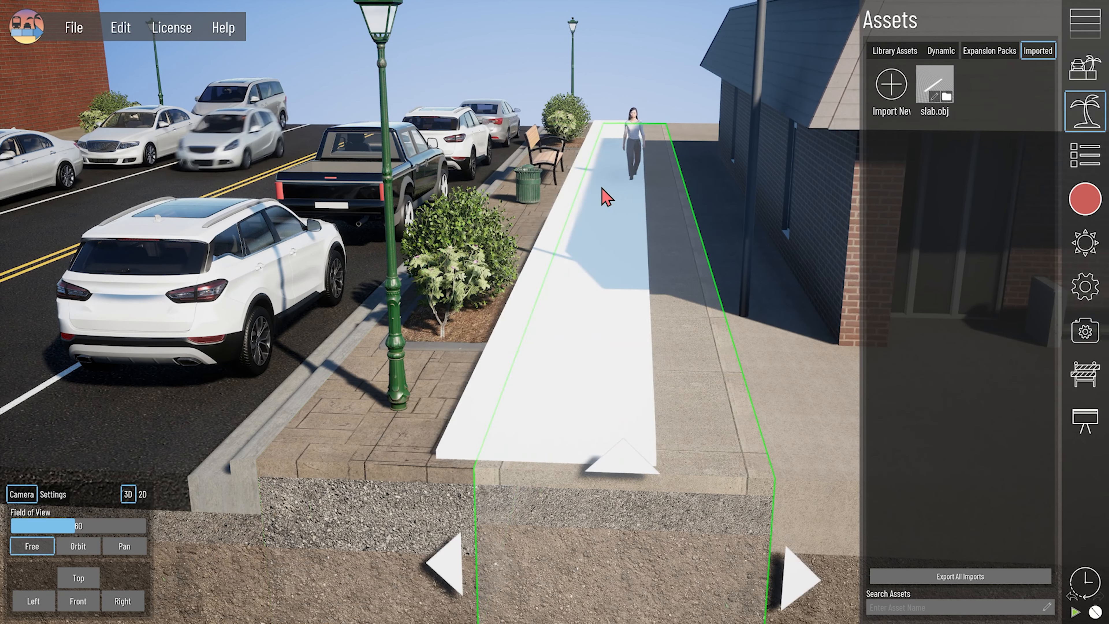
pyautogui.click(557, 197)
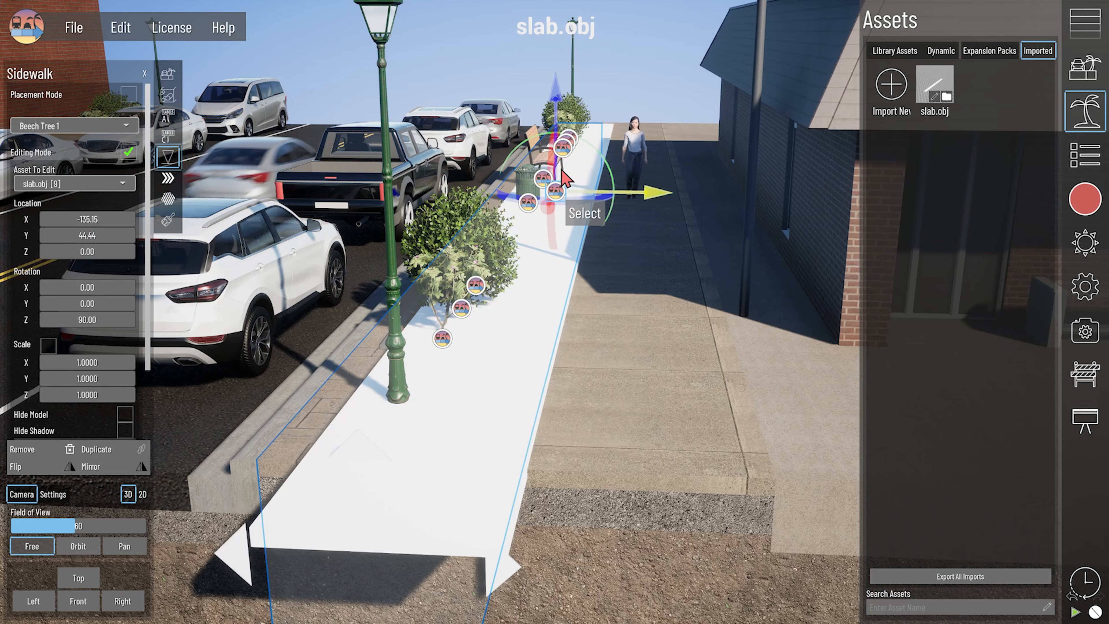
# - Raise the slab above the sidewalk to a Z location of about 215.49
pyautogui.moveTo(556, 109); pyautogui.dragTo(566, 9)
pyautogui.moveTo(559, 252); pyautogui.dragTo(562, 244, button='middle')
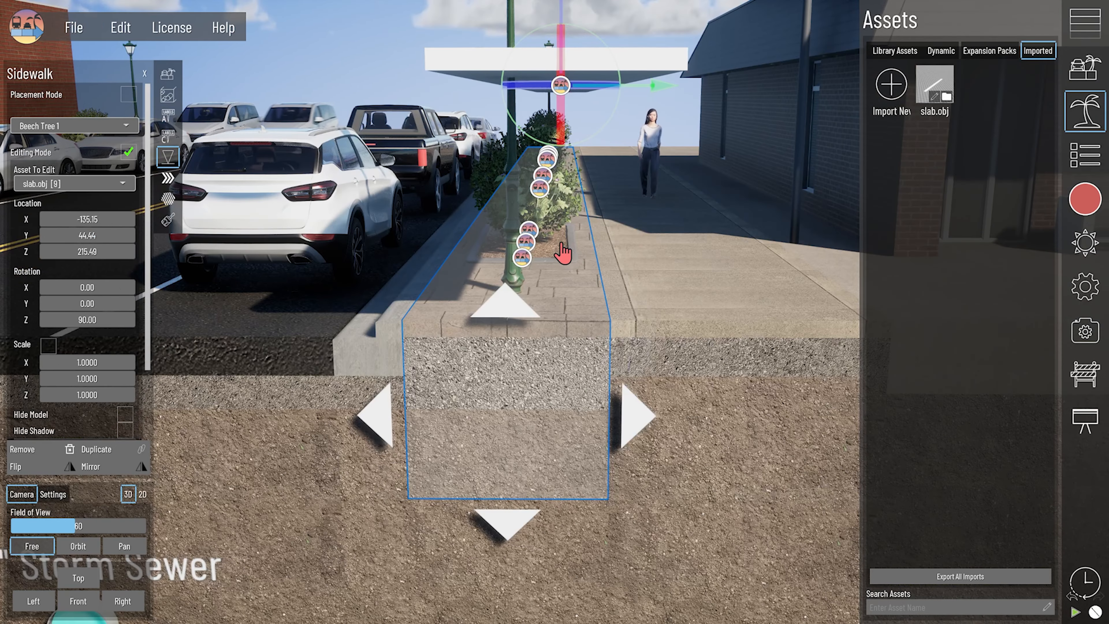
pyautogui.moveTo(635, 204); pyautogui.dragTo(425, 251, button='middle')
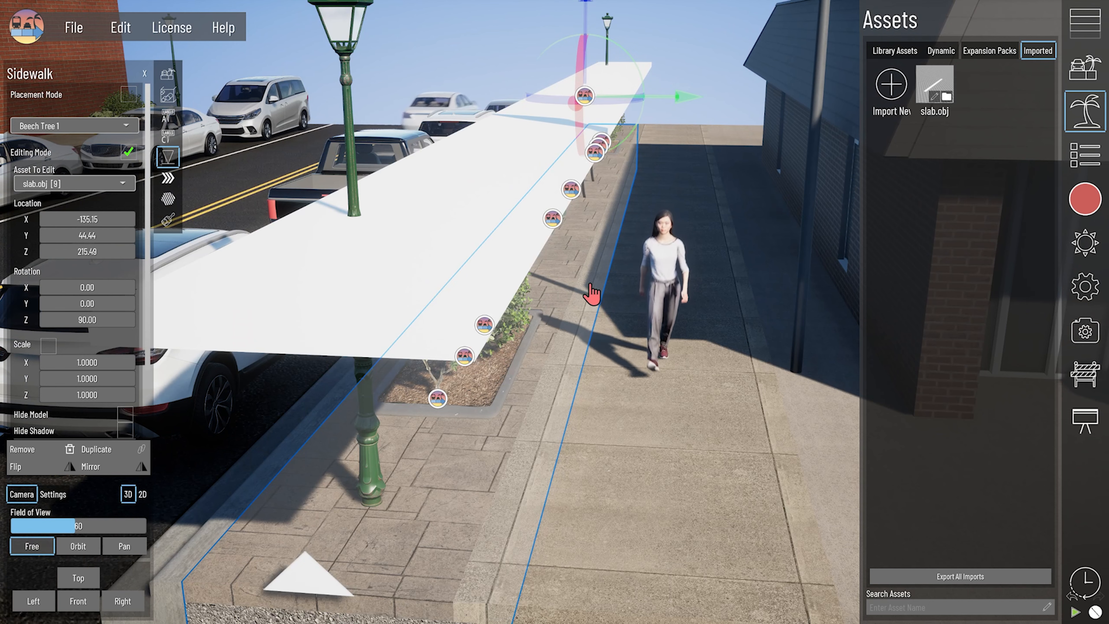
pyautogui.moveTo(503, 310); pyautogui.dragTo(522, 309, button='middle')
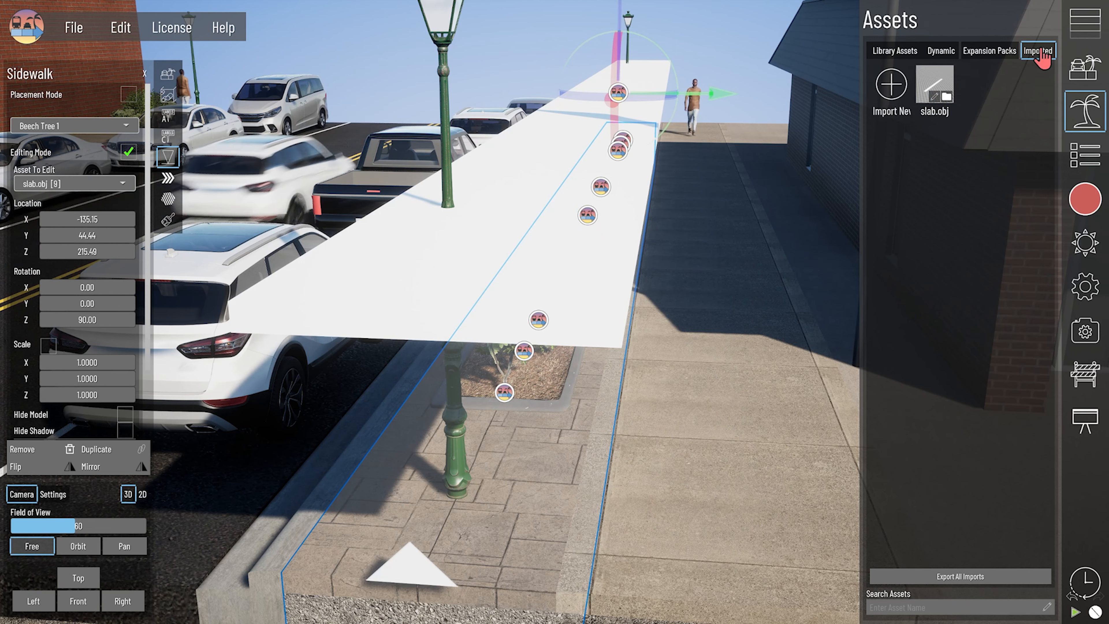
# - Open the import options of slab.obj and tint its texture 01 light red
pyautogui.click(934, 97)
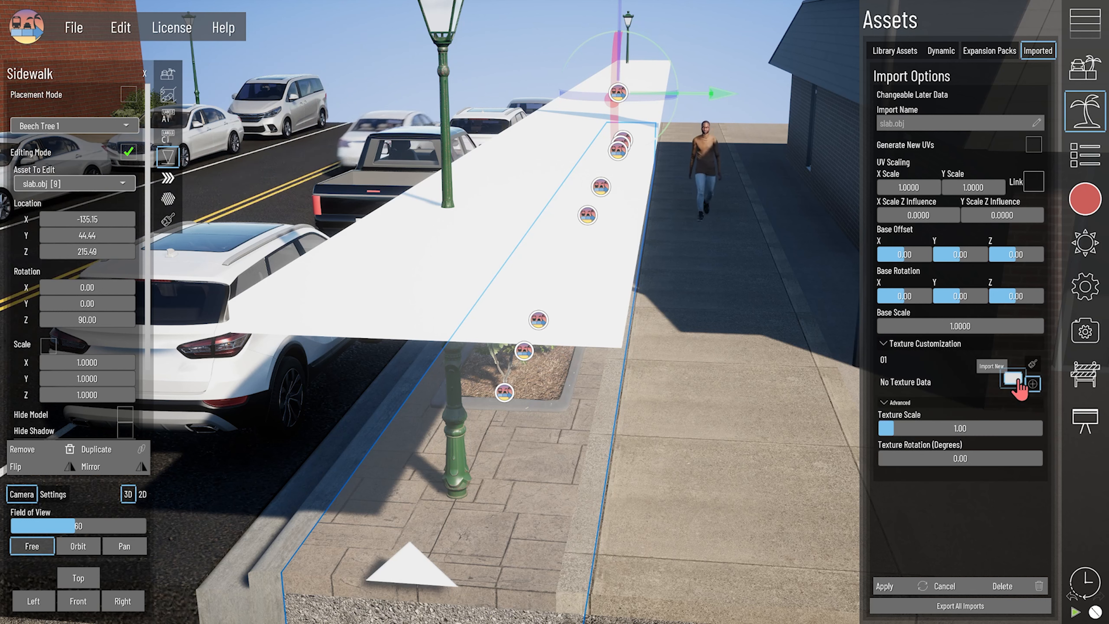
pyautogui.click(1013, 379)
pyautogui.moveTo(921, 389)
pyautogui.mouseDown()
pyautogui.moveTo(964, 399)
pyautogui.moveTo(939, 390)
pyautogui.mouseUp()
pyautogui.click(1033, 382)
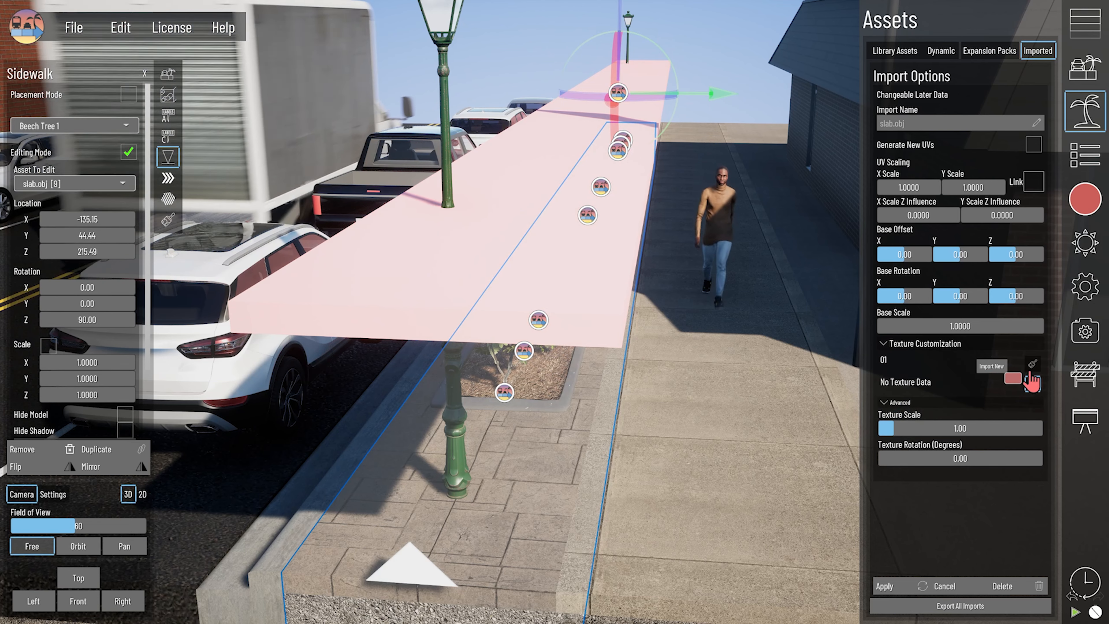
# - Try the built-in 22 Concrete Pavers 3 material on the slab, then use 20 Concrete Pavers 1 and compare the sidewalk's basic texturing
pyautogui.click(1032, 365)
pyautogui.click(939, 374)
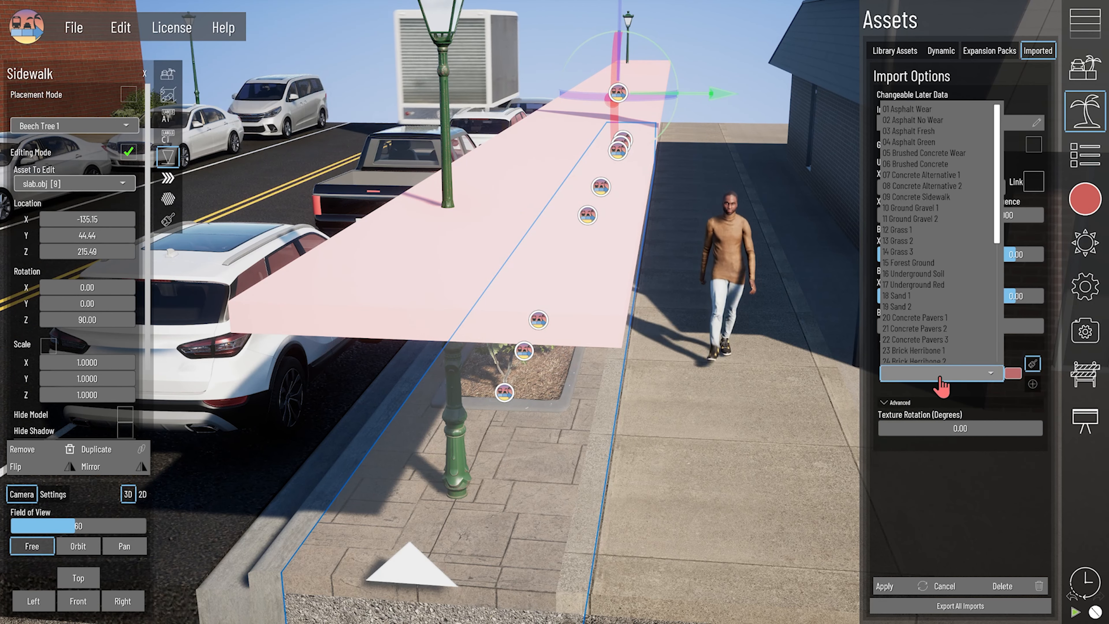
pyautogui.click(925, 338)
pyautogui.click(987, 374)
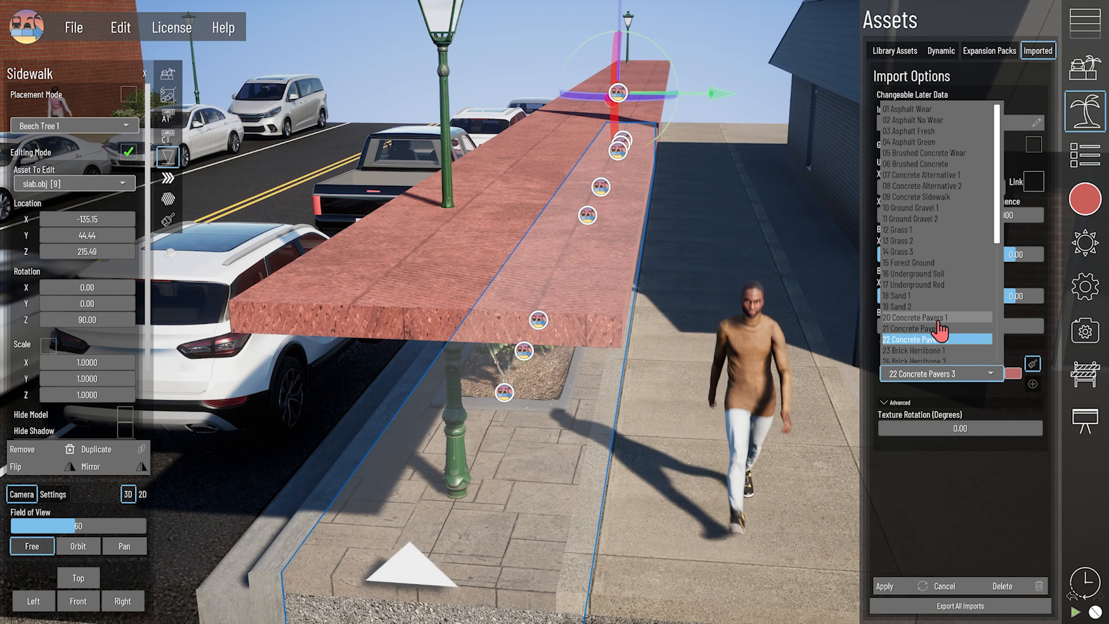
pyautogui.click(909, 326)
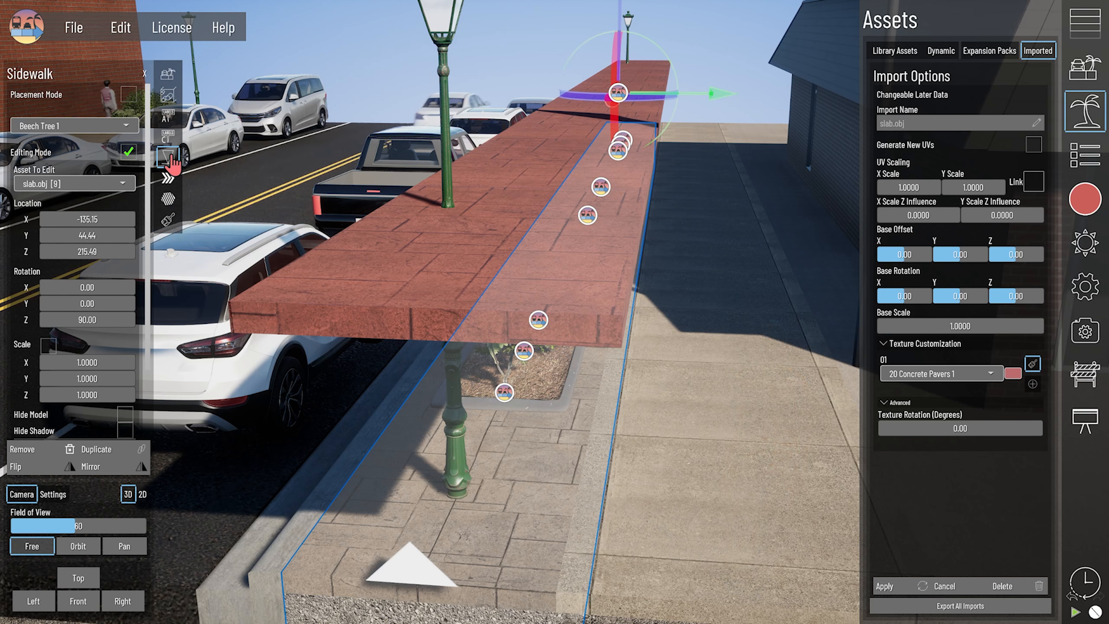
pyautogui.click(168, 219)
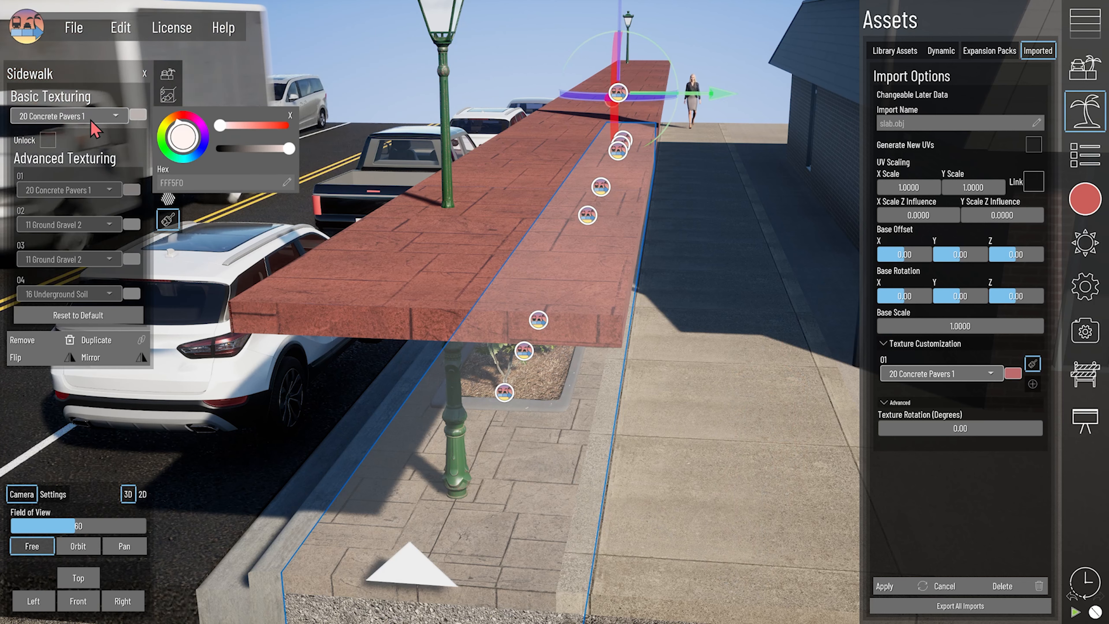
pyautogui.click(153, 81)
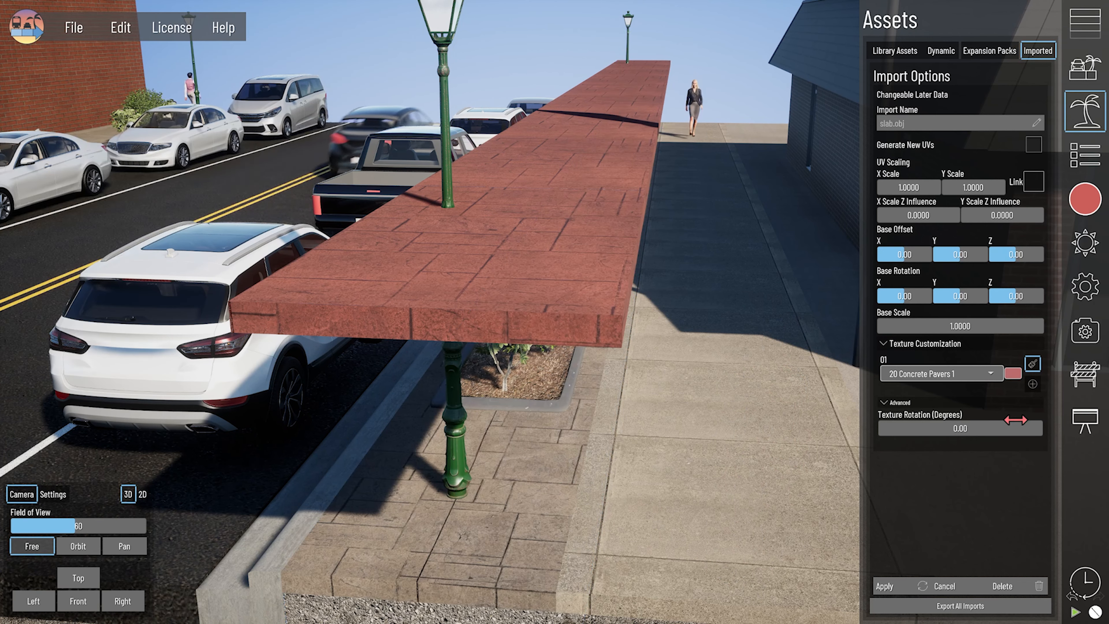
# - Reset the slab's tint to white (FFFFFF) and switch texture 01 from the built-in material back to an imported texture
pyautogui.click(1013, 376)
pyautogui.moveTo(946, 385); pyautogui.dragTo(913, 385)
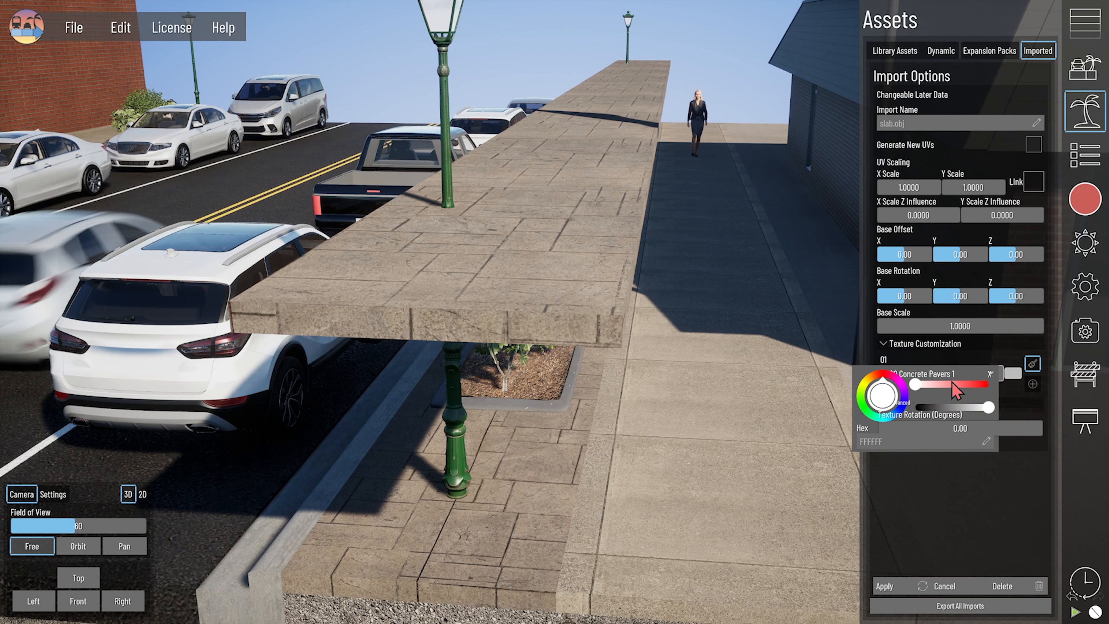
pyautogui.click(991, 377)
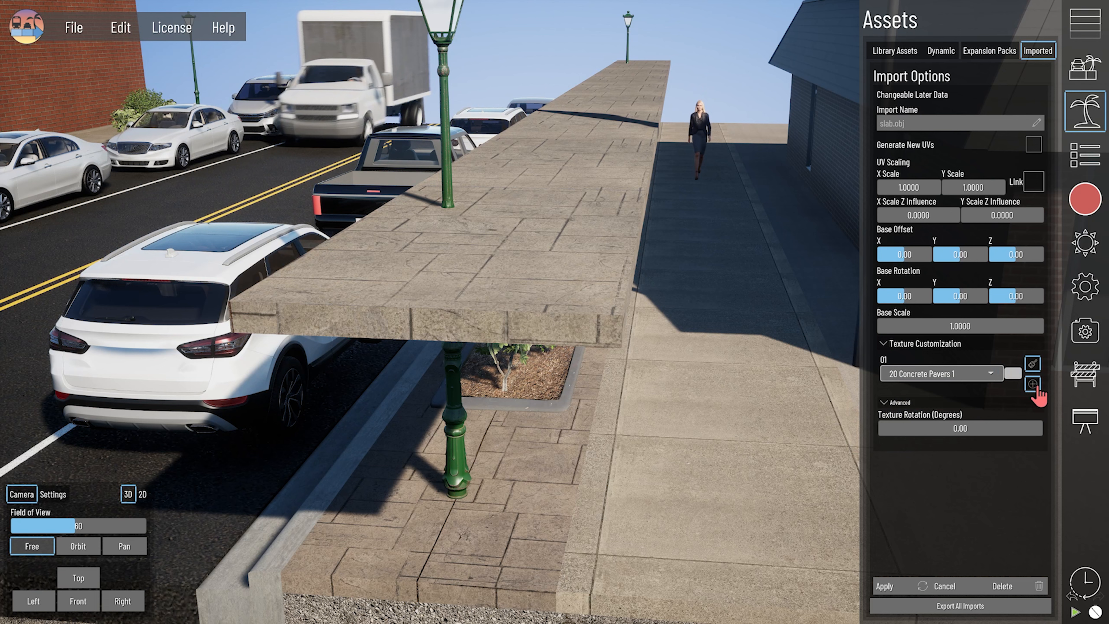
pyautogui.click(1033, 385)
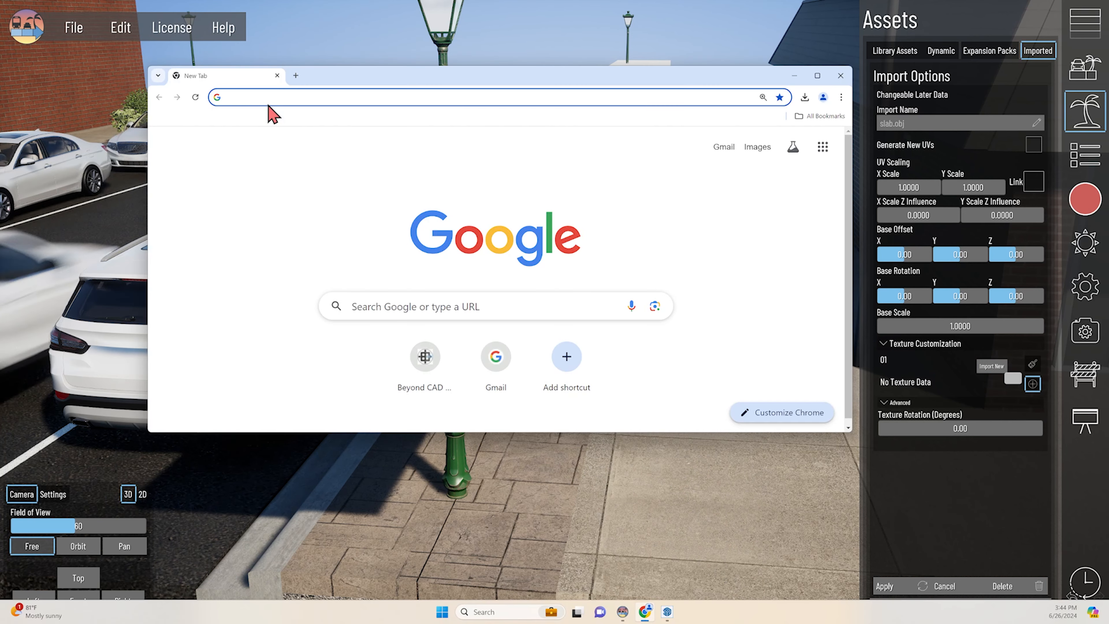
# - In the Chrome browser, go to polyhaven.com, open its Textures library and maximize the window
pyautogui.write('polyhaven.com')
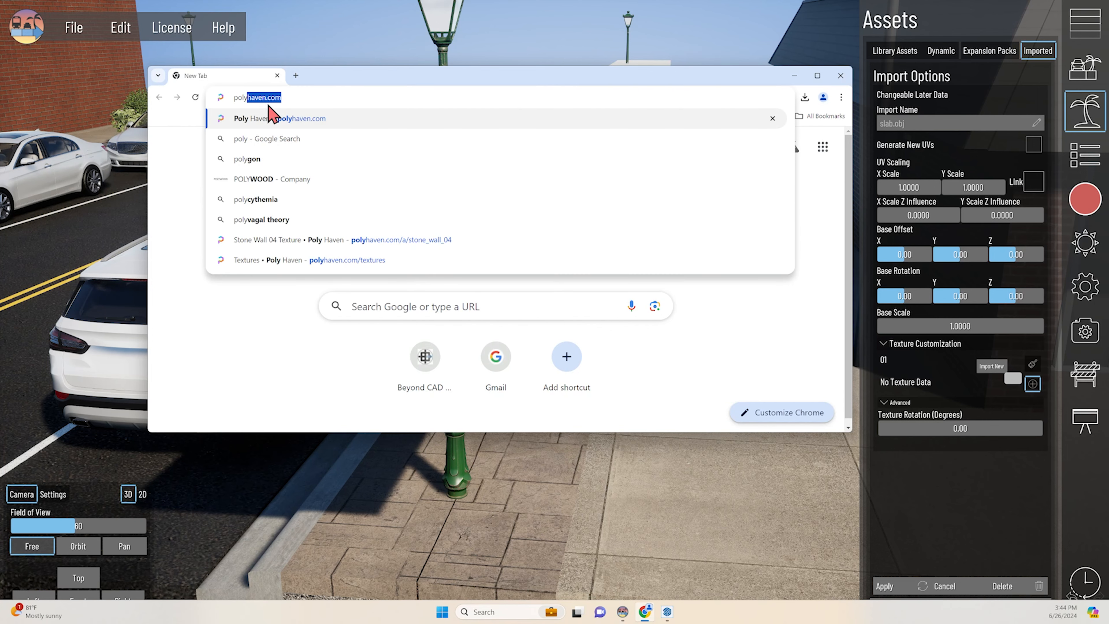
pyautogui.press('Return')
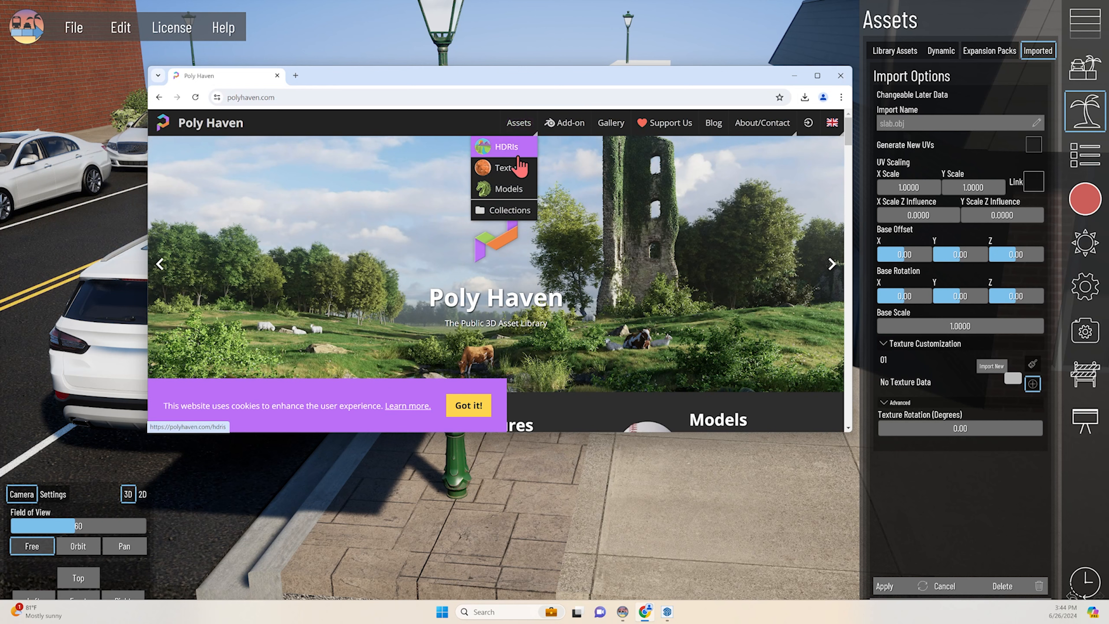
pyautogui.click(515, 174)
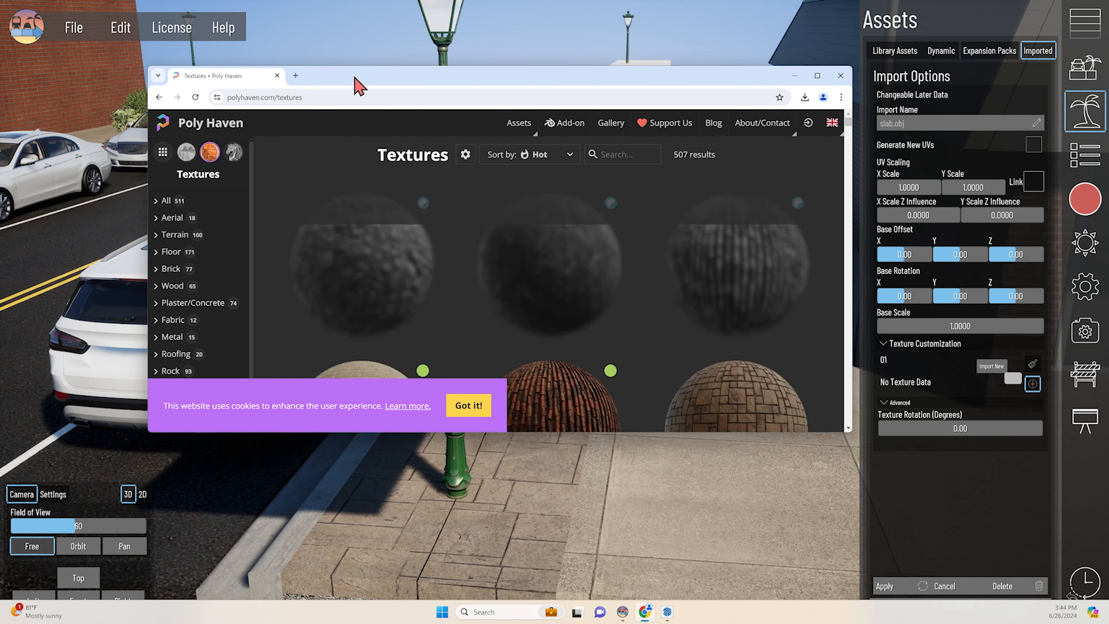
pyautogui.press('super+Up')
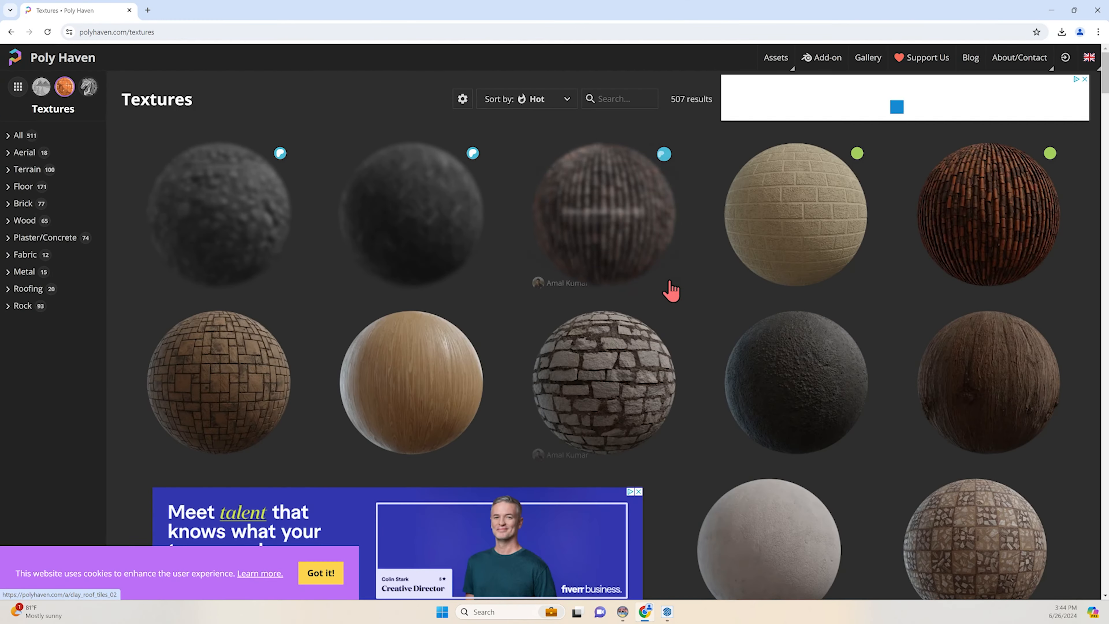
# - Browse the texture library and open the Concrete Pavers texture page
pyautogui.scroll(-10, 671, 291)
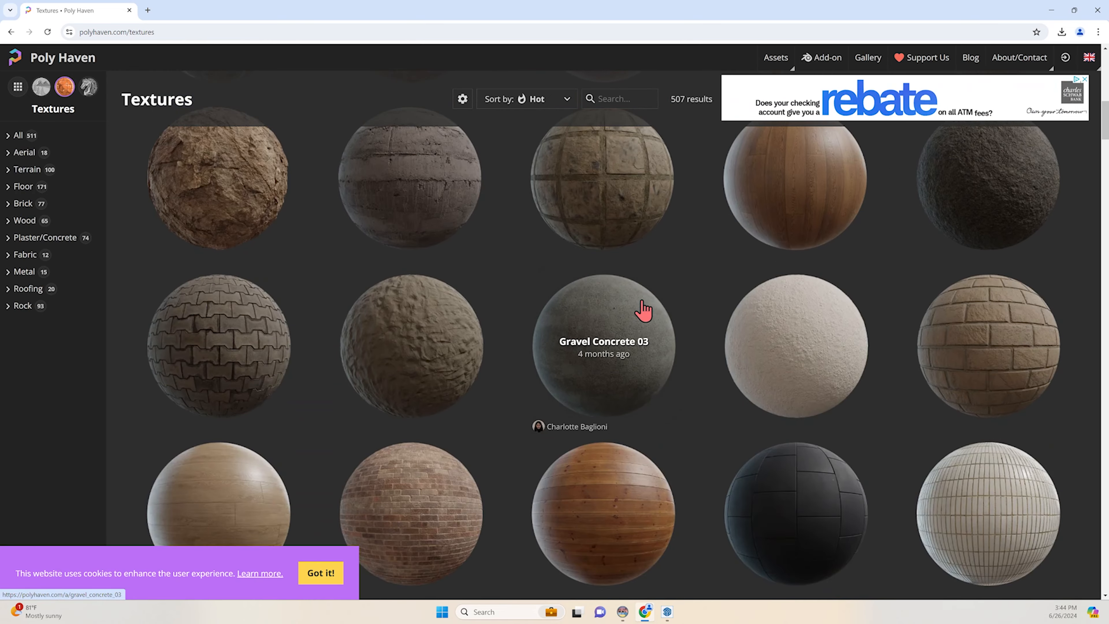
pyautogui.scroll(-3, 612, 283)
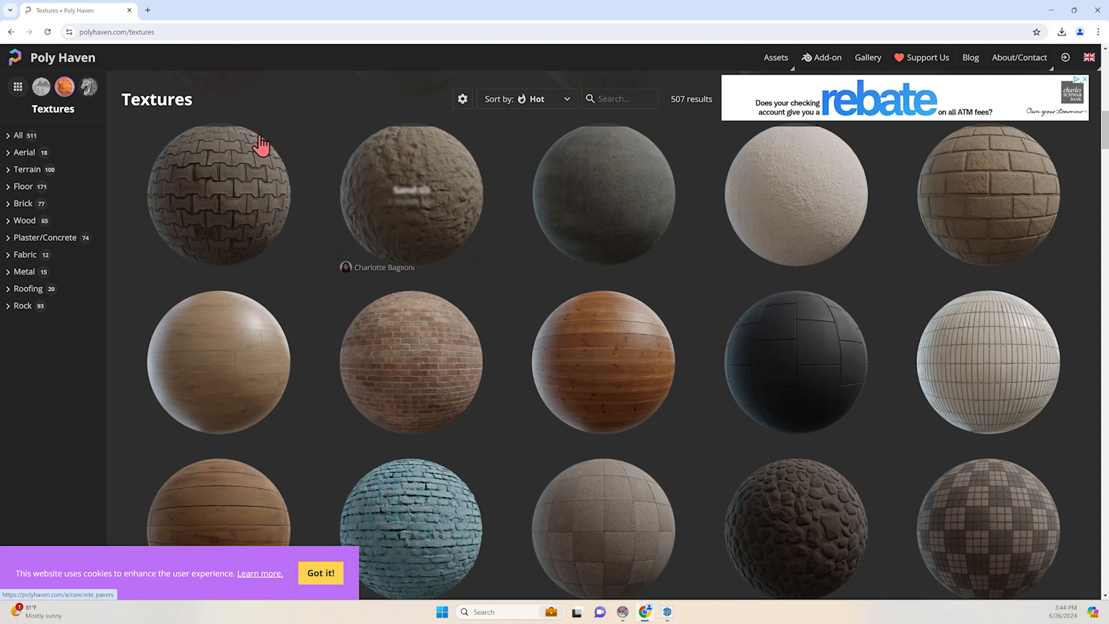
pyautogui.click(225, 202)
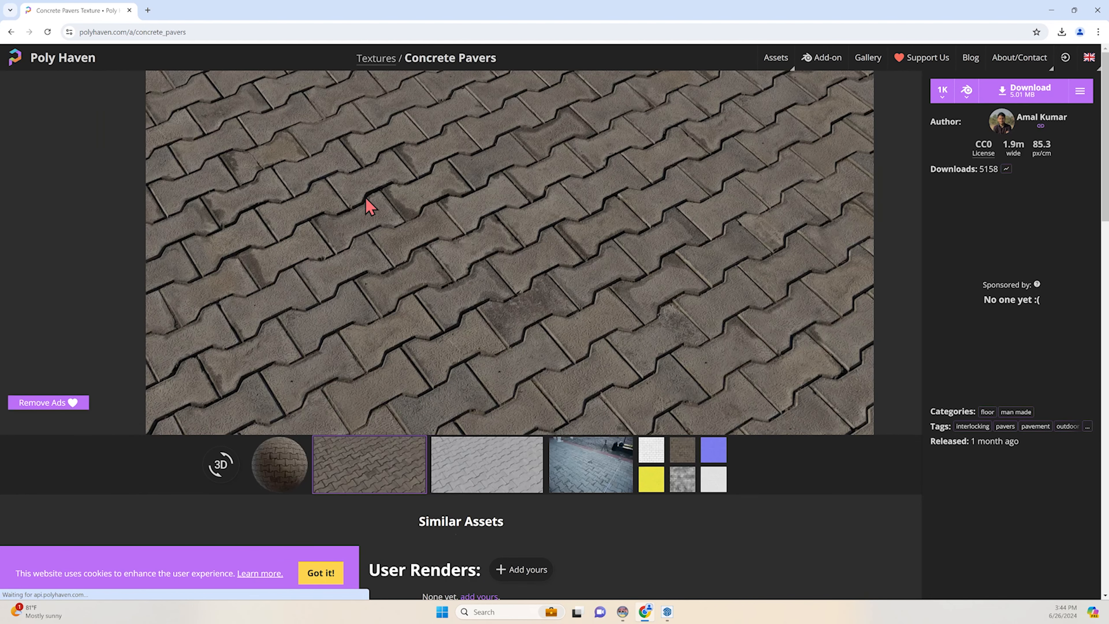
# - Open the 1K Diffuse map of Concrete Pavers as PNG and save the image as concrete_pavers_diff_1k in the _Materials folder
pyautogui.click(942, 92)
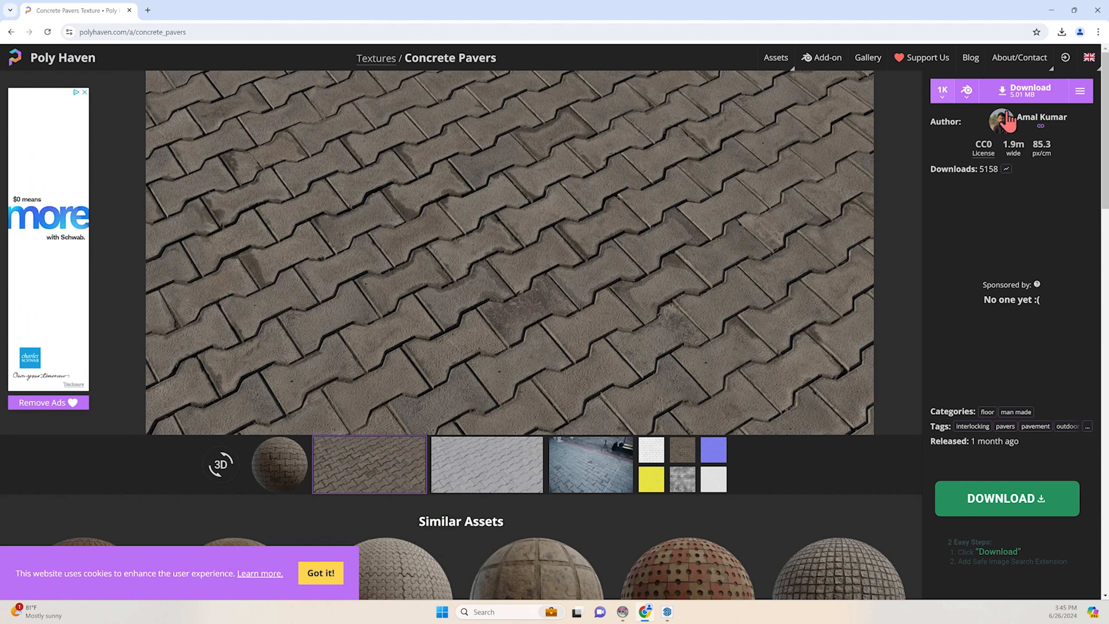
pyautogui.click(1079, 93)
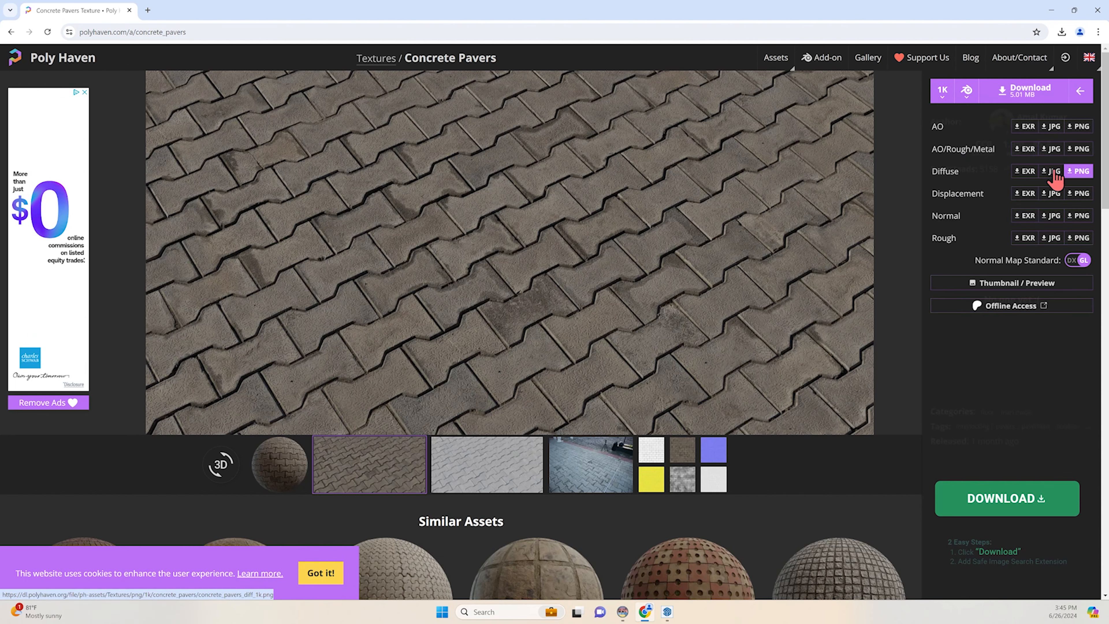
pyautogui.click(1085, 171)
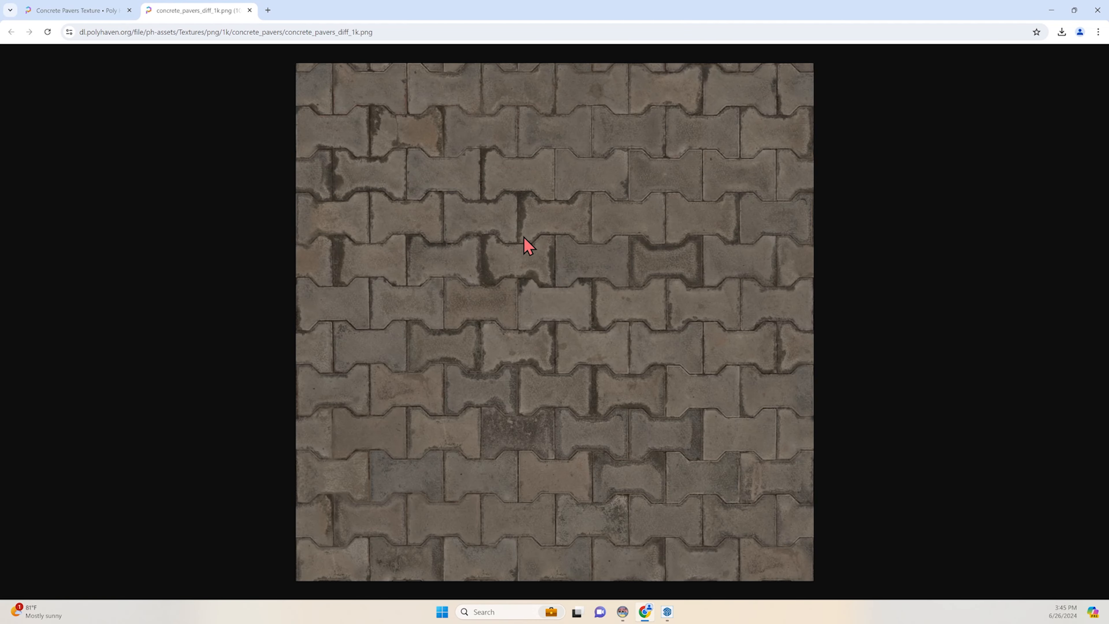
pyautogui.rightClick(550, 219)
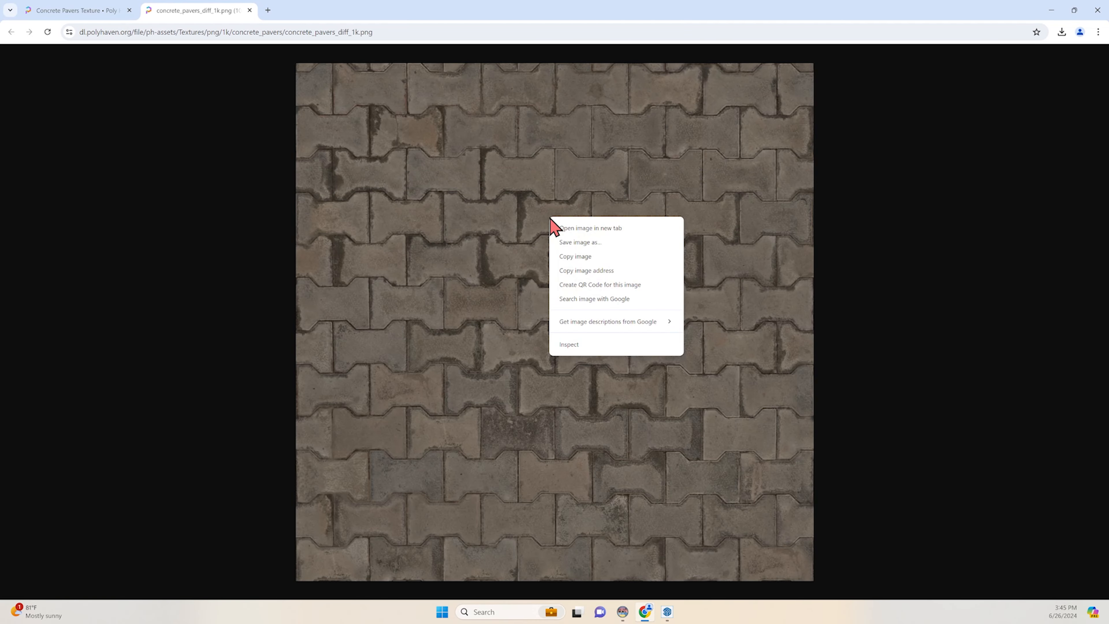
pyautogui.click(593, 243)
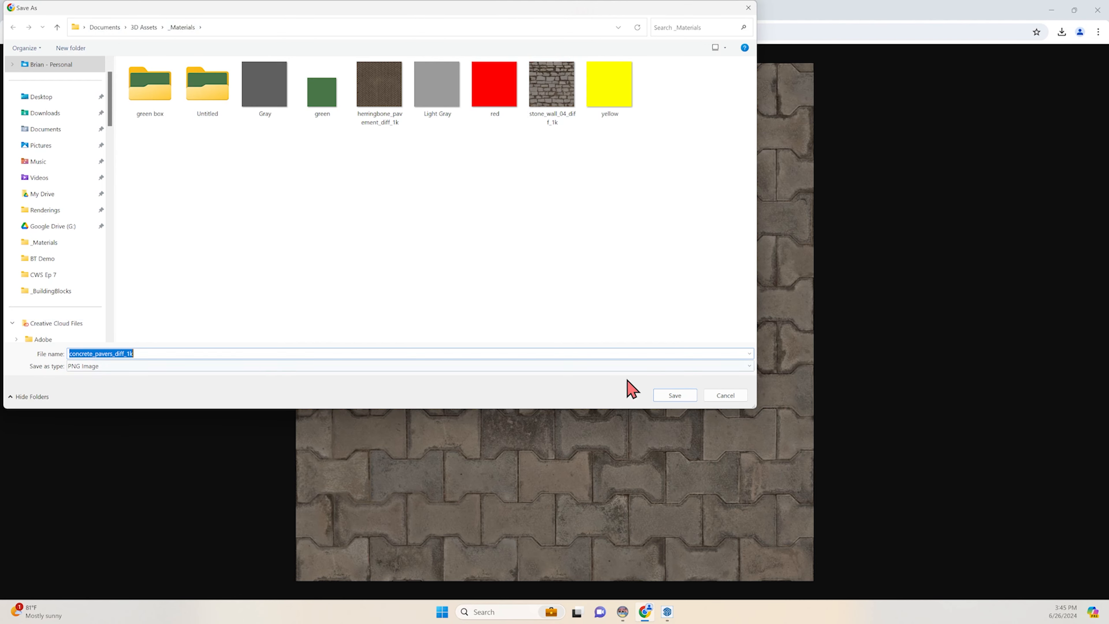
pyautogui.click(675, 395)
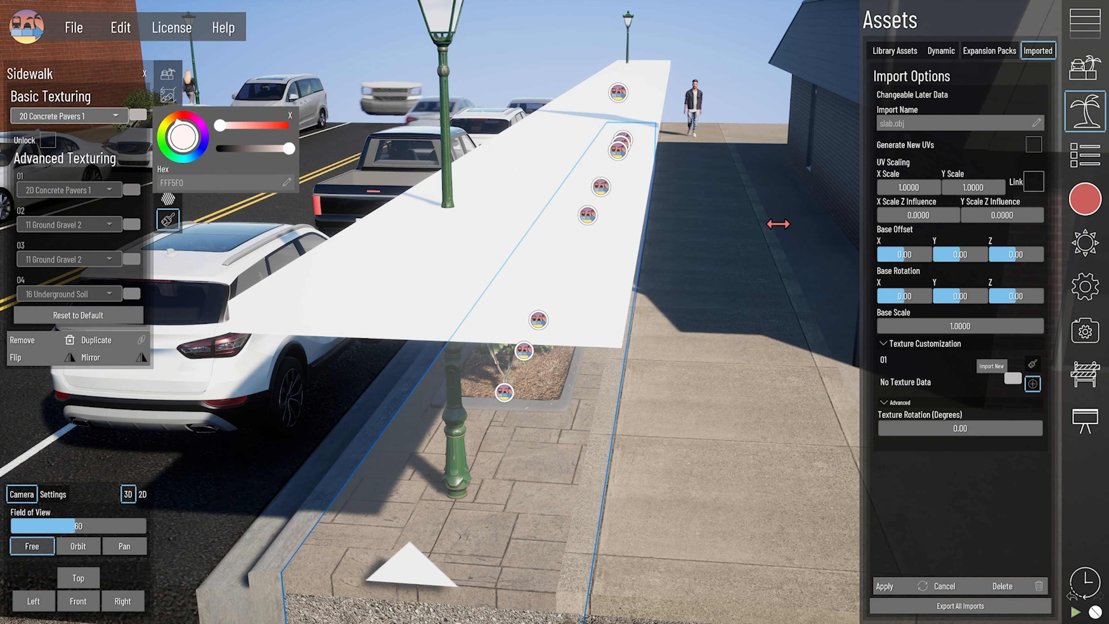
# - Back in the street scene, import concrete_pavers_diff_1k from the _Materials folder as the slab's texture 01
pyautogui.click(859, 384)
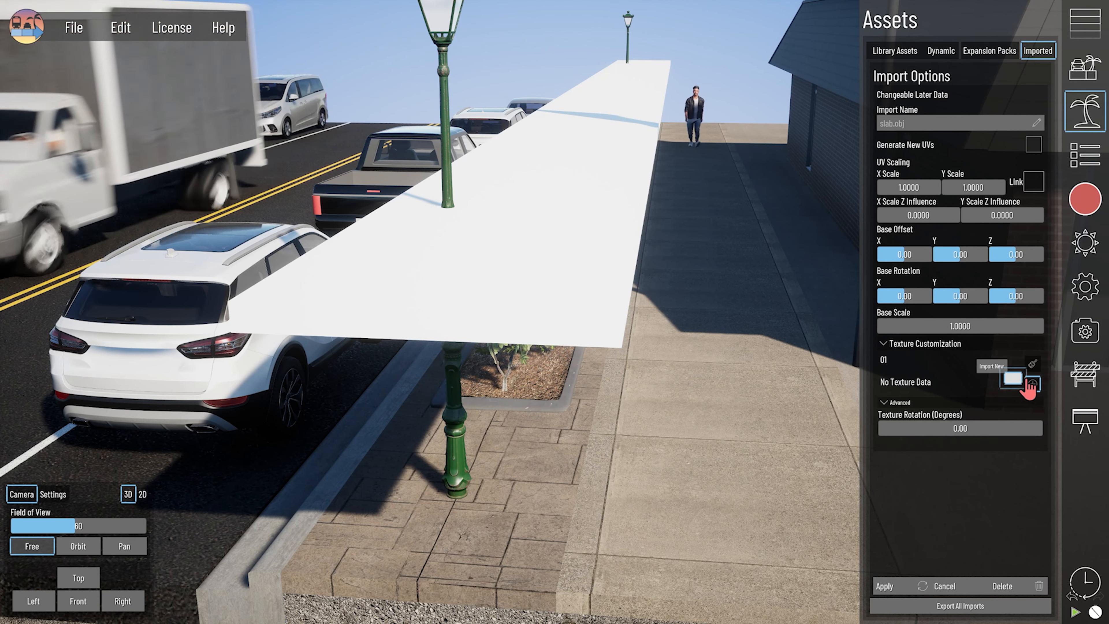
pyautogui.click(1011, 378)
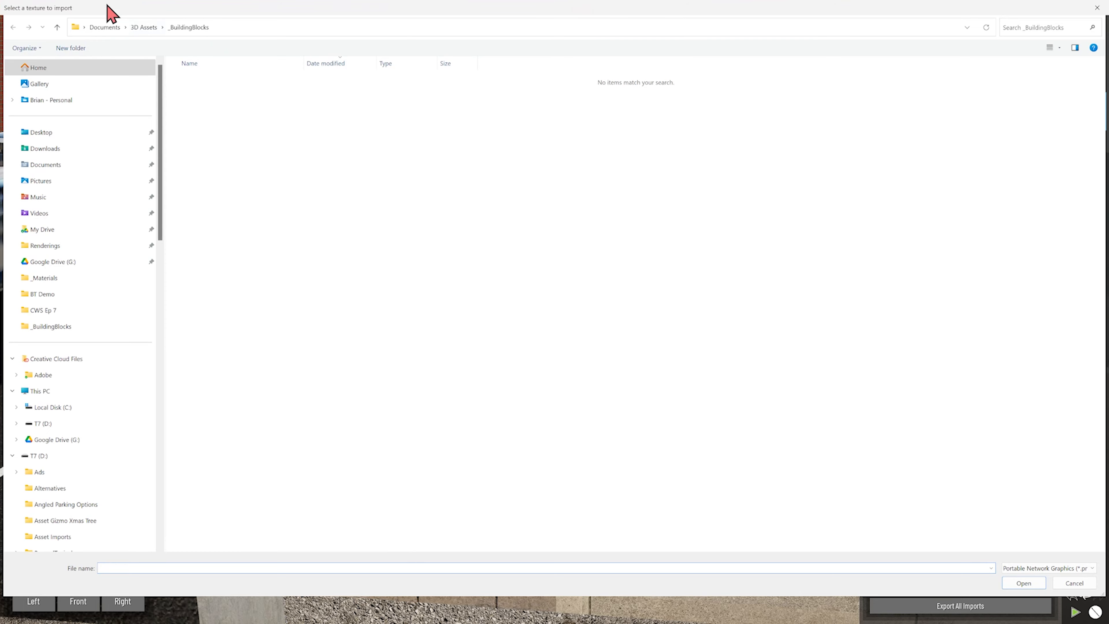
pyautogui.click(143, 32)
pyautogui.doubleClick(217, 97)
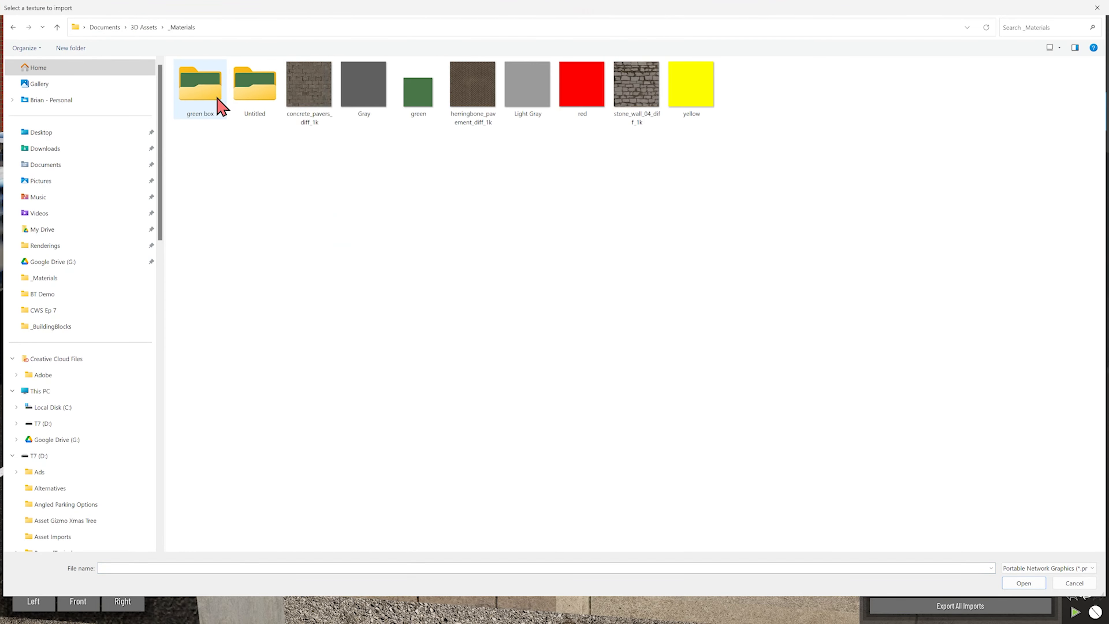
pyautogui.doubleClick(309, 91)
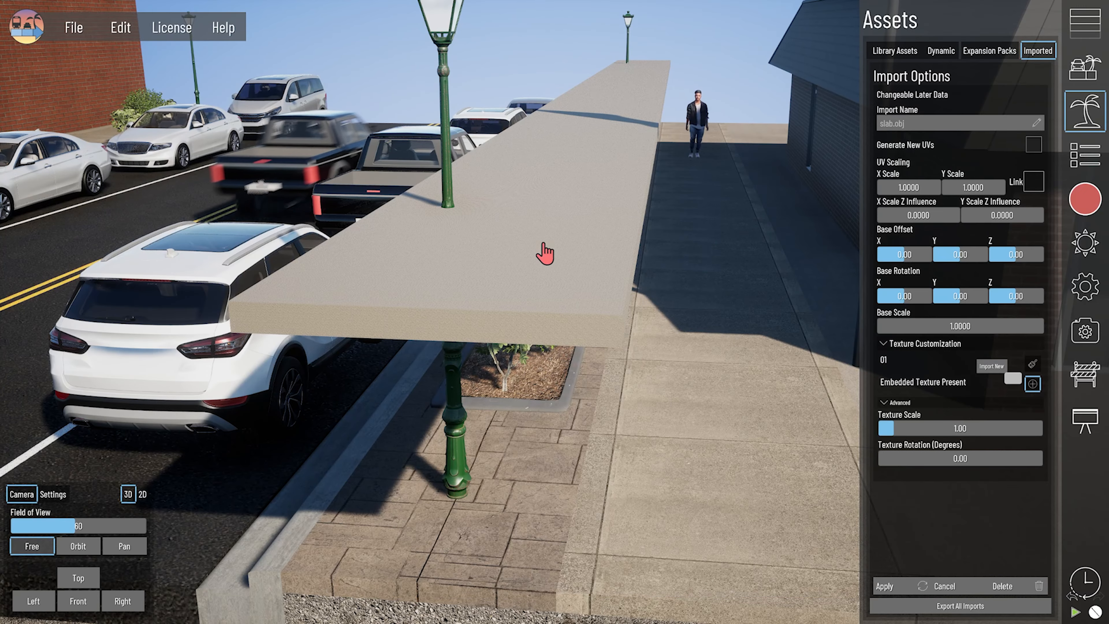
# - Examine how large the concrete paver pattern appears on the slab's front edge and upper surface
pyautogui.scroll(3, 537, 334)
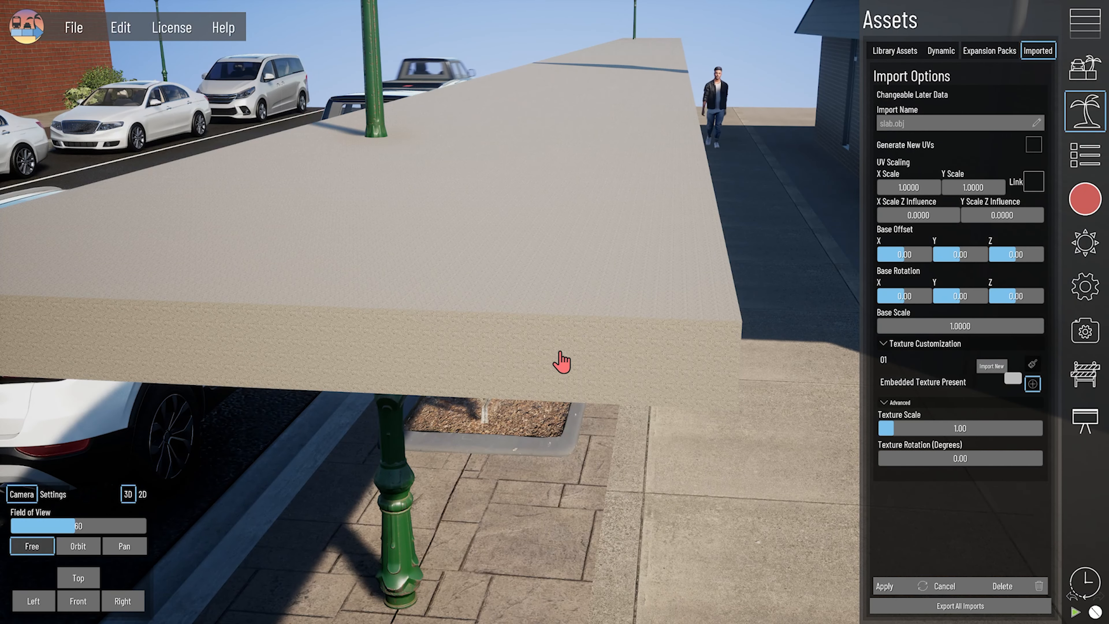
pyautogui.scroll(2, 571, 375)
pyautogui.scroll(-1, 563, 386)
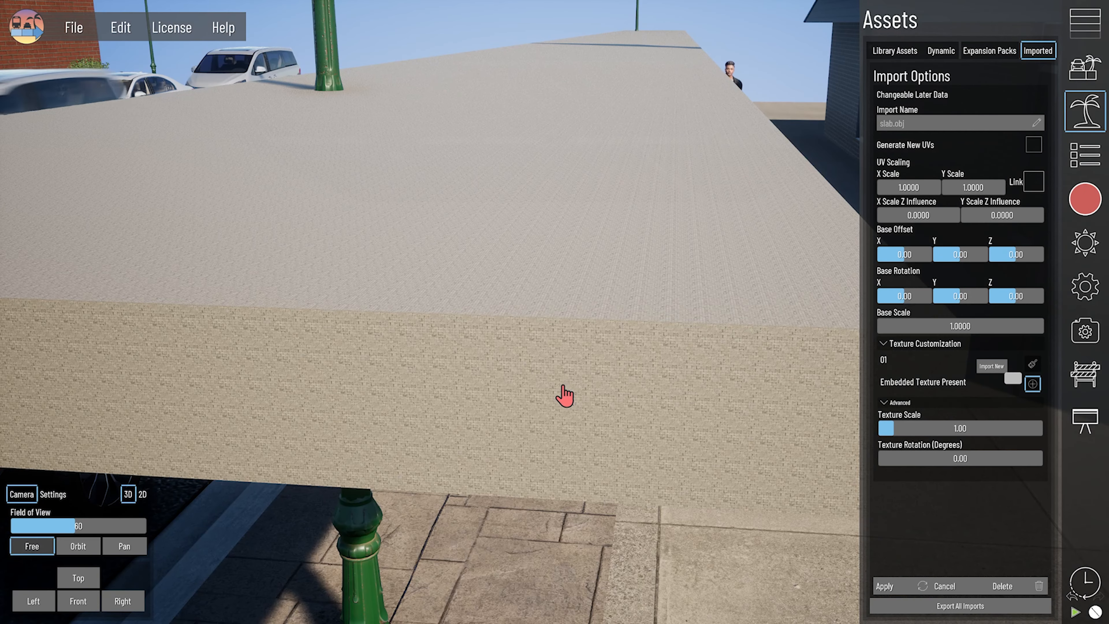
pyautogui.moveTo(529, 406); pyautogui.dragTo(542, 404, button='middle')
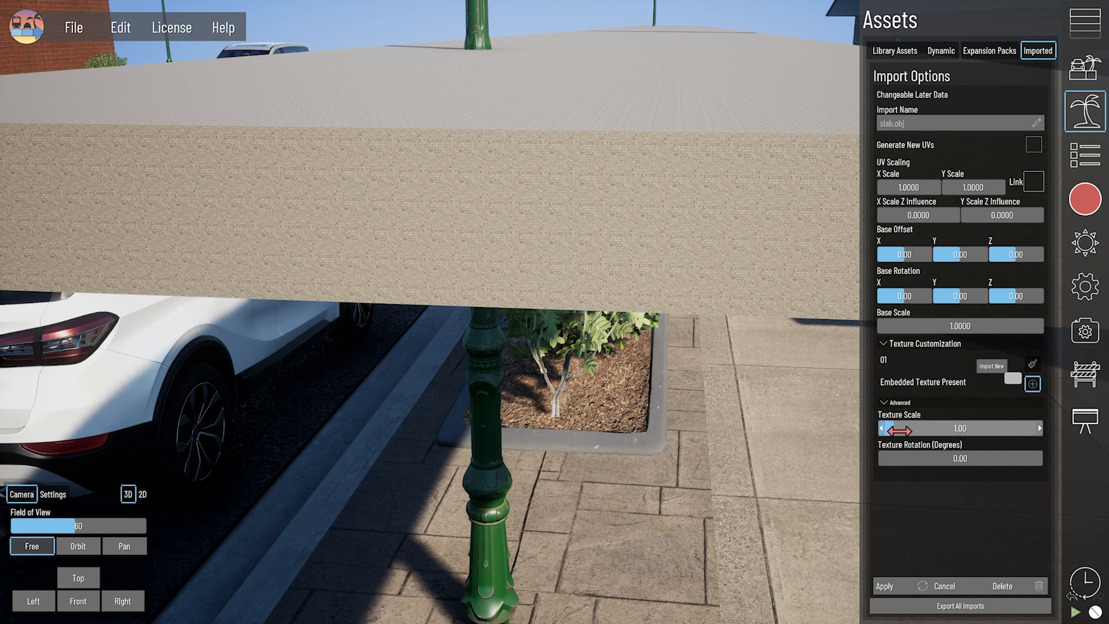
pyautogui.scroll(2, 638, 182)
pyautogui.scroll(-1, 448, 148)
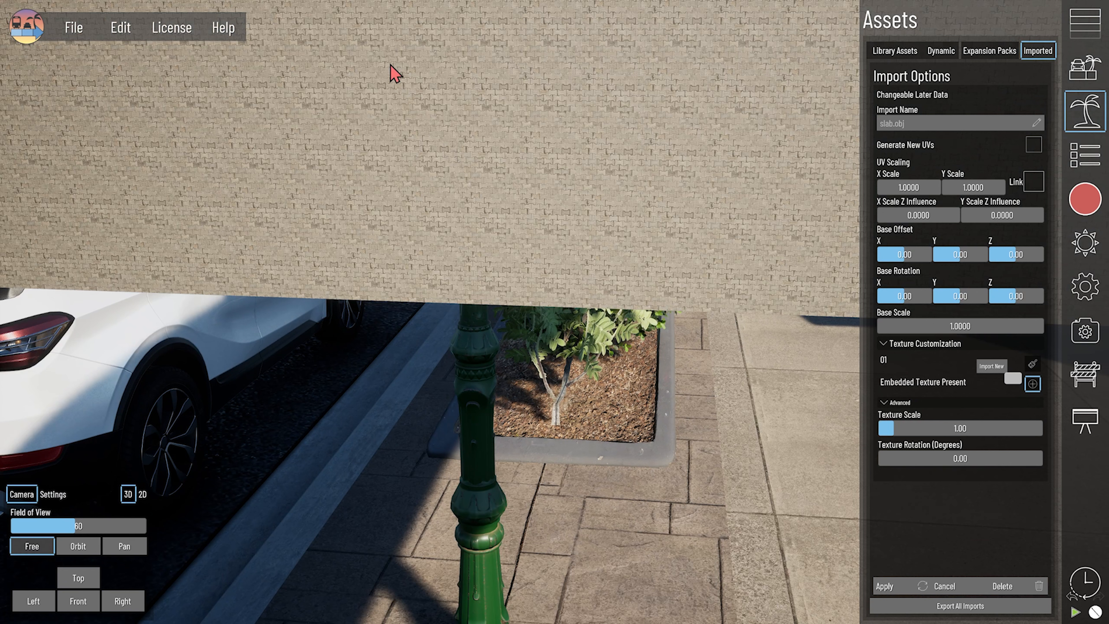
pyautogui.scroll(-5, 542, 172)
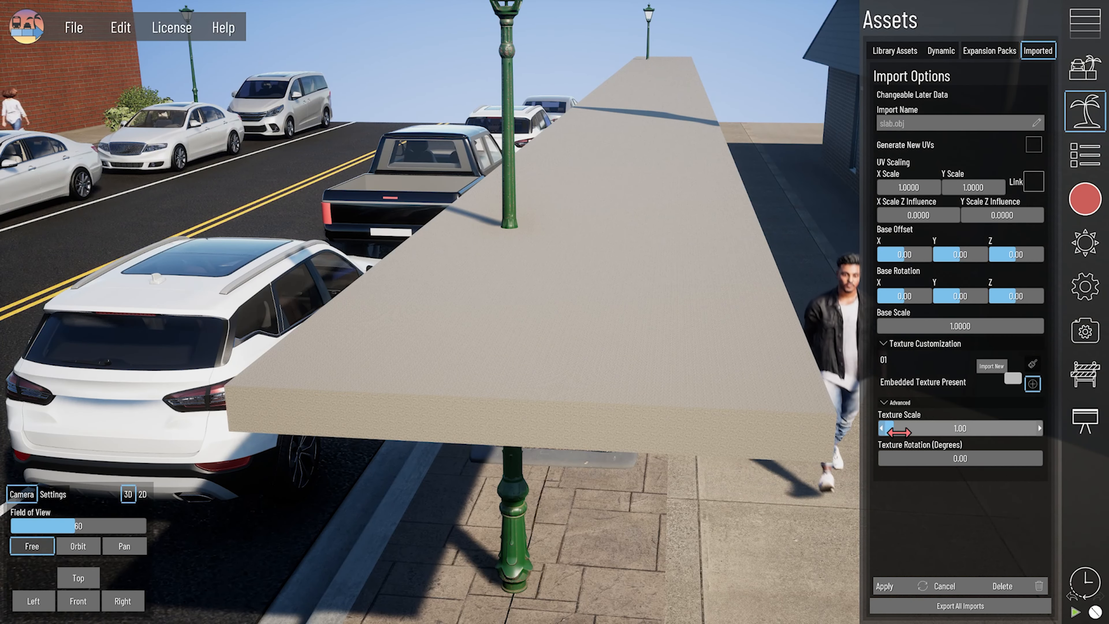
pyautogui.moveTo(671, 474); pyautogui.dragTo(642, 469, button='middle')
pyautogui.scroll(2, 515, 322)
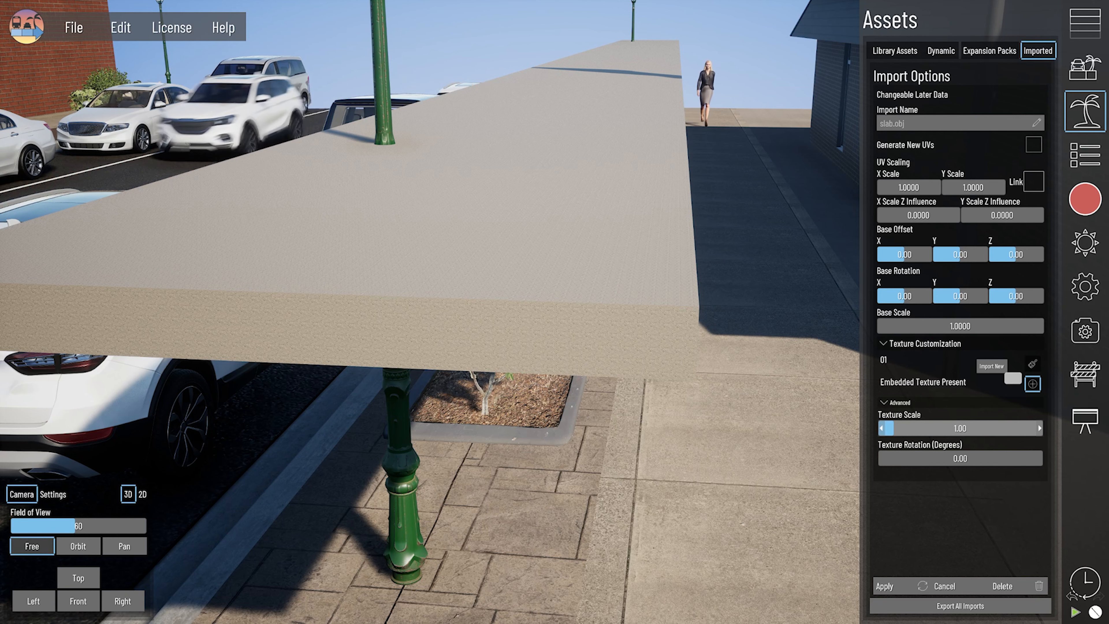
# - Set the texture scale of the slab's paver texture to 0.03
pyautogui.moveTo(893, 428); pyautogui.dragTo(878, 429)
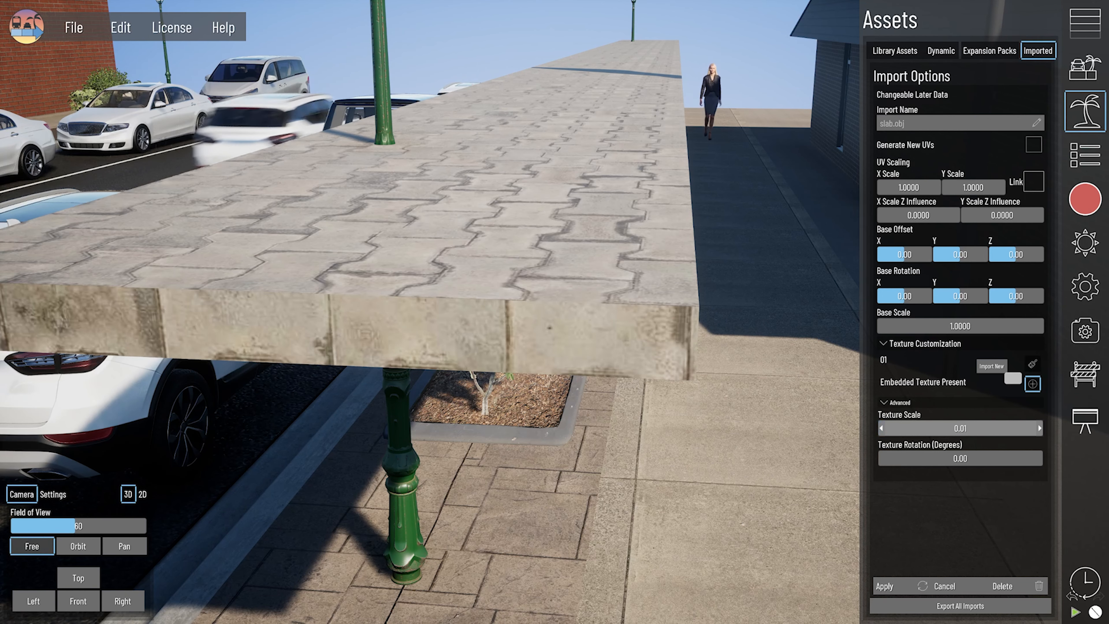
pyautogui.click(1040, 429)
pyautogui.moveTo(614, 456); pyautogui.dragTo(627, 454, button='middle')
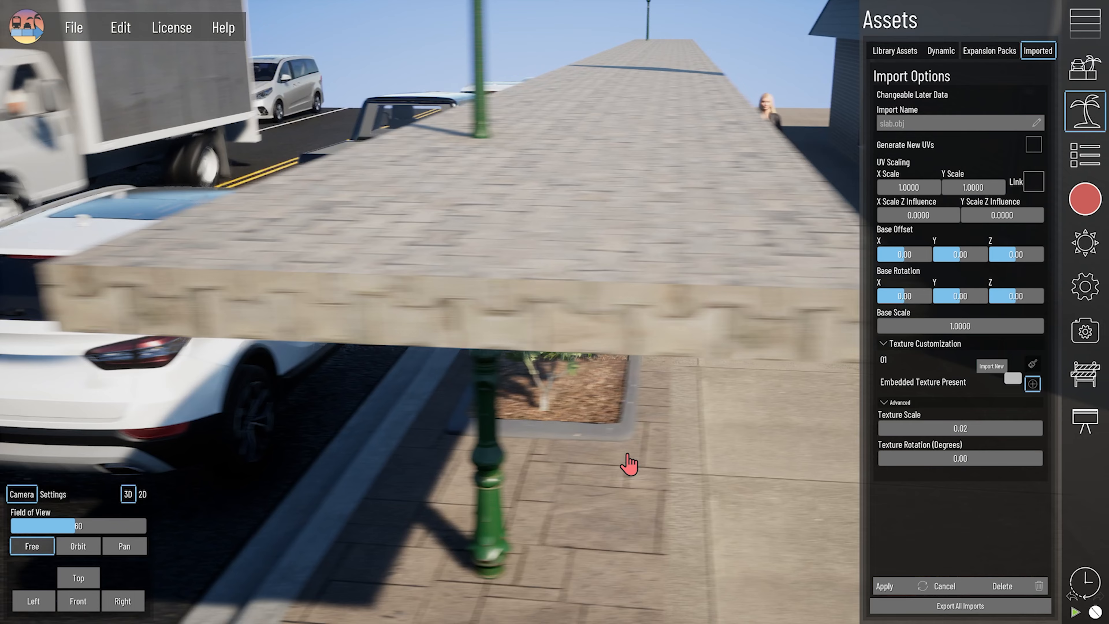
pyautogui.click(1040, 429)
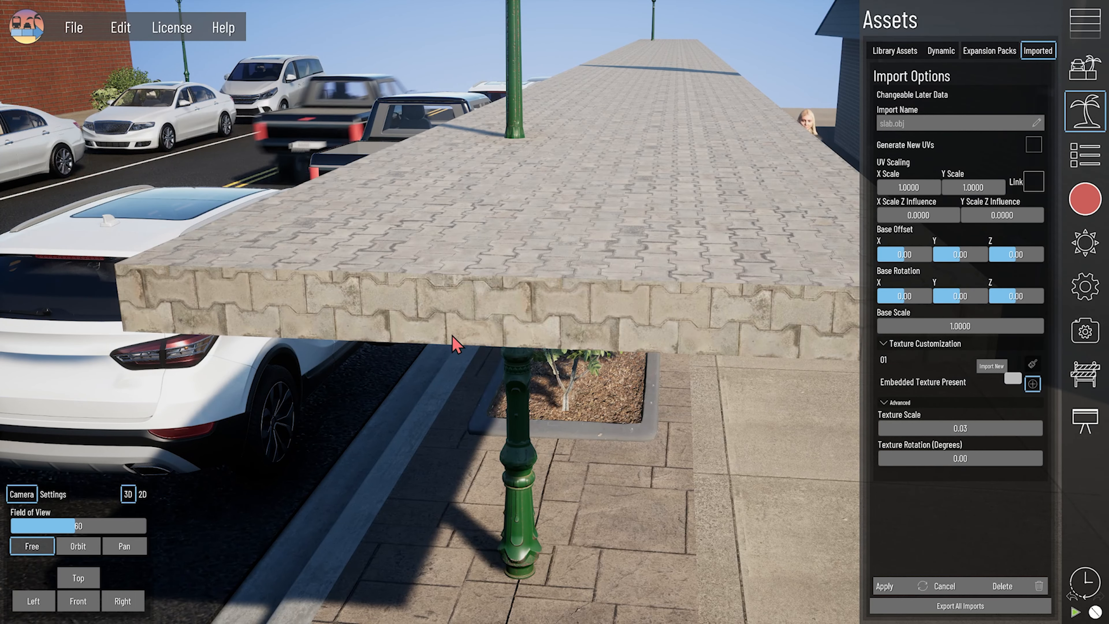
# - Select the slab.obj asset on the planted sidewalk strip and lower it into the sidewalk to a Z location of about -10.73
pyautogui.scroll(-3, 480, 329)
pyautogui.click(578, 475)
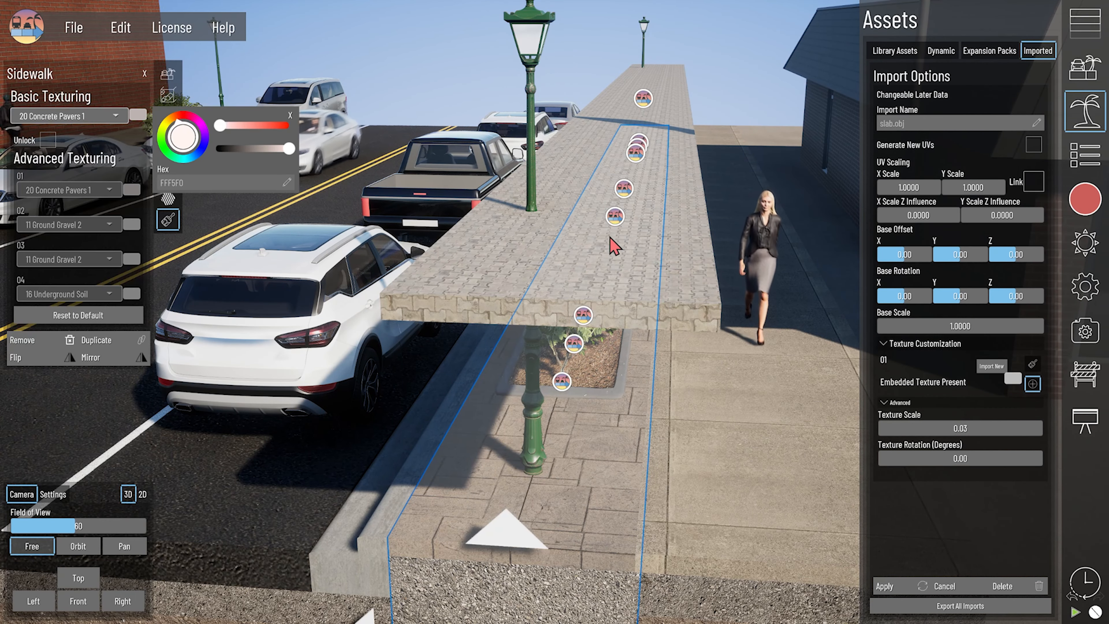
pyautogui.moveTo(695, 247); pyautogui.dragTo(546, 221, button='middle')
pyautogui.click(631, 94)
pyautogui.moveTo(703, 40); pyautogui.dragTo(711, 146)
pyautogui.moveTo(518, 460); pyautogui.dragTo(566, 415, button='middle')
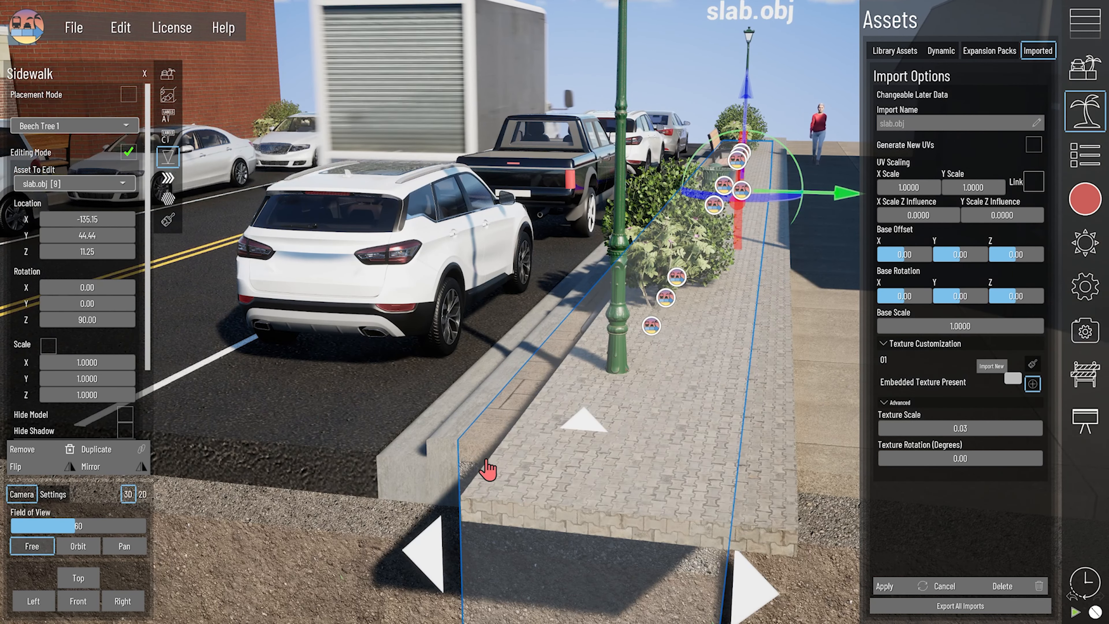
pyautogui.moveTo(734, 231); pyautogui.dragTo(679, 264, button='middle')
pyautogui.moveTo(713, 130); pyautogui.dragTo(712, 127)
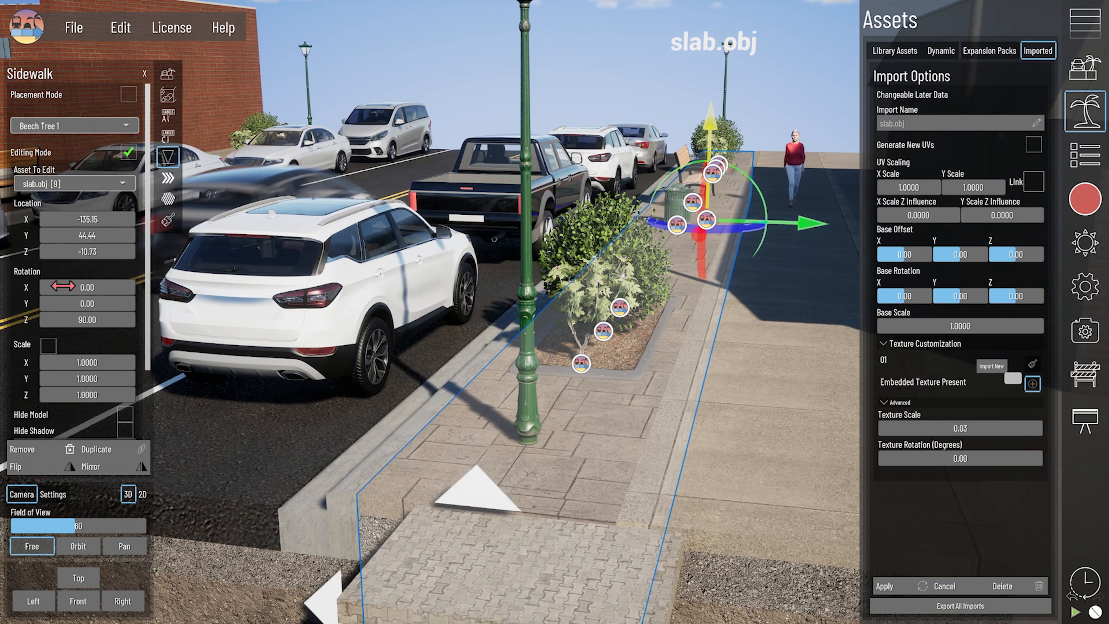
# - Set the slab's location to X 0.00, Y 0.00 and Z -7.00
pyautogui.moveTo(87, 252); pyautogui.dragTo(70, 235)
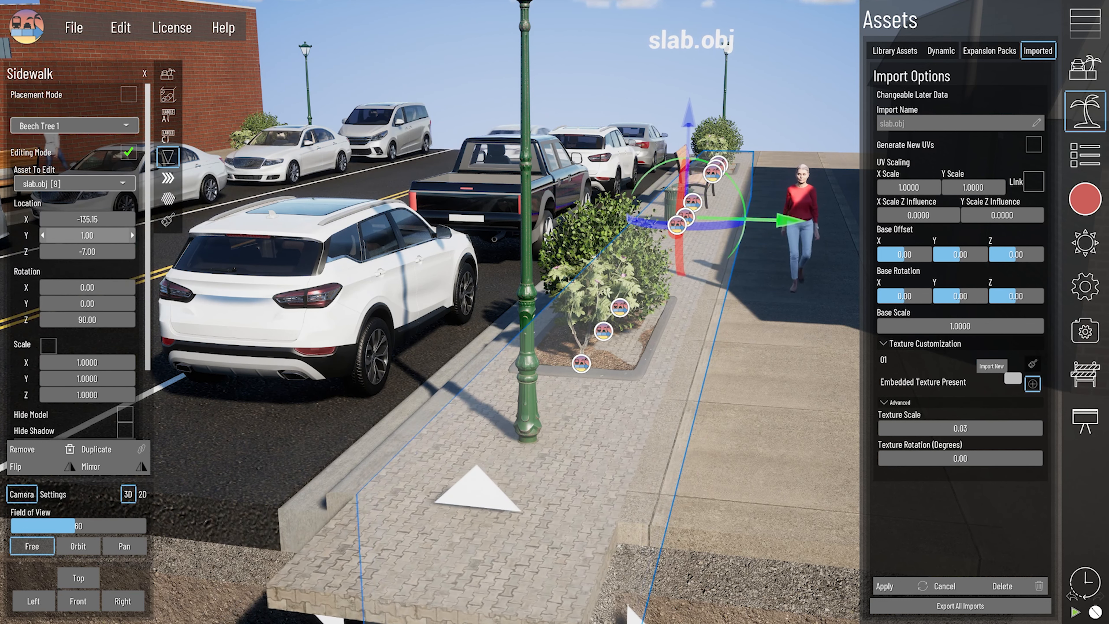
pyautogui.press('Return')
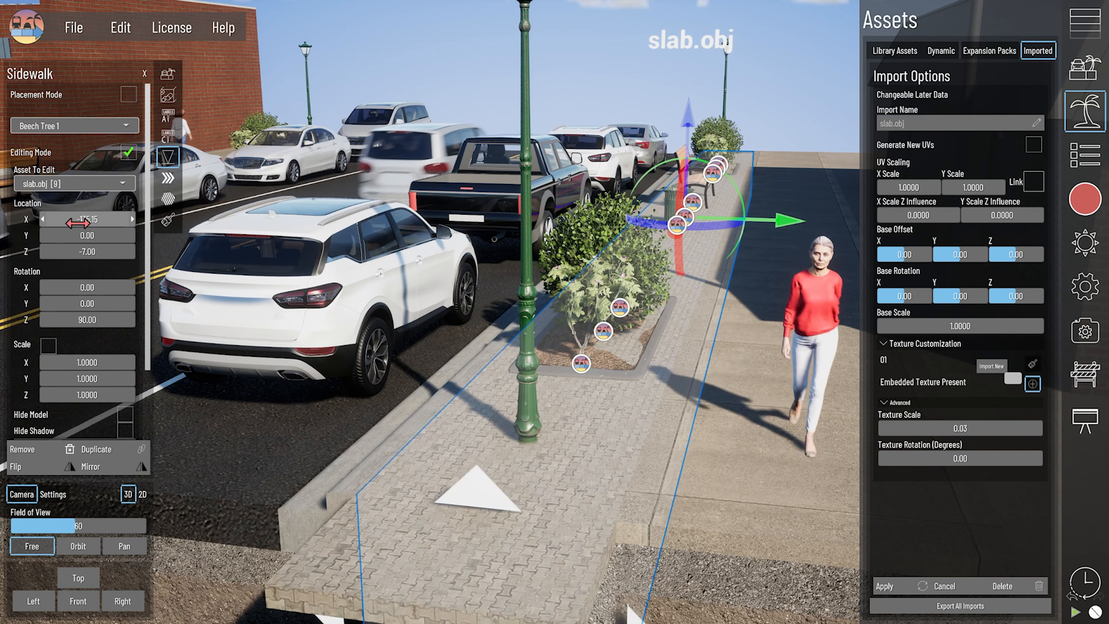
pyautogui.moveTo(77, 222); pyautogui.dragTo(87, 225)
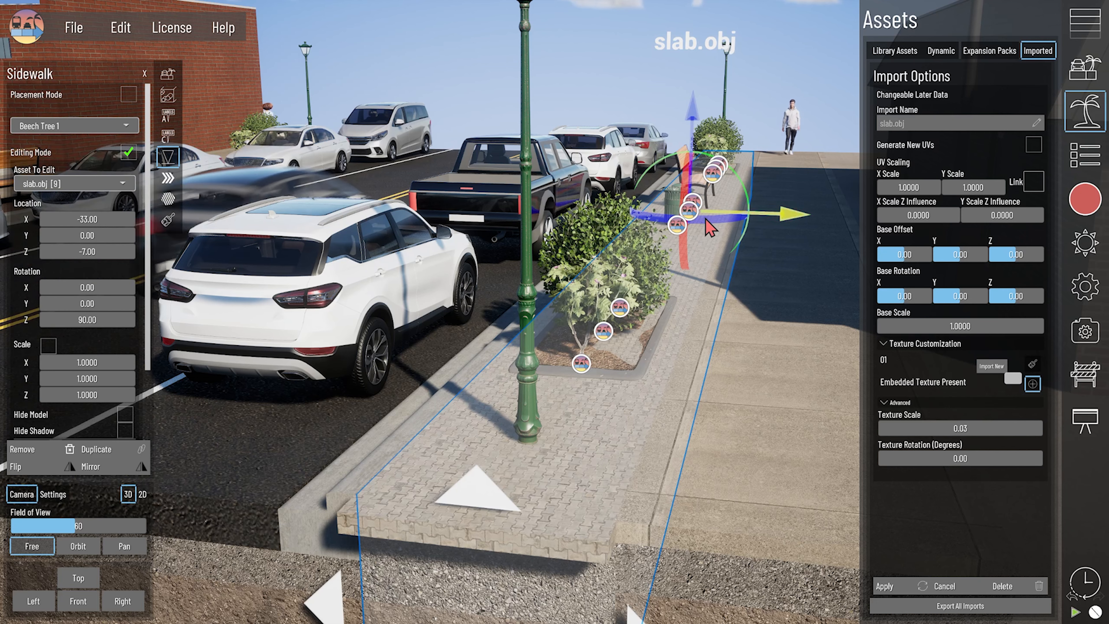
pyautogui.write('0')
pyautogui.press('Return')
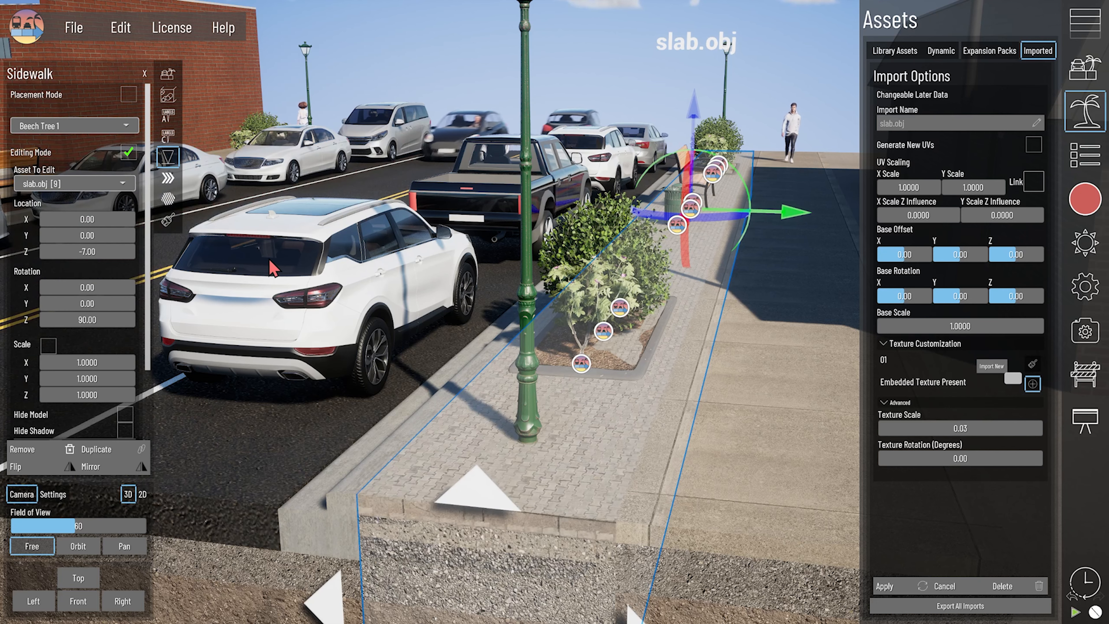
# - Fine-tune the slab's fit in the sidewalk with an X location of -1.00 and an X scale of 1.0001
pyautogui.moveTo(649, 478); pyautogui.dragTo(617, 415, button='middle')
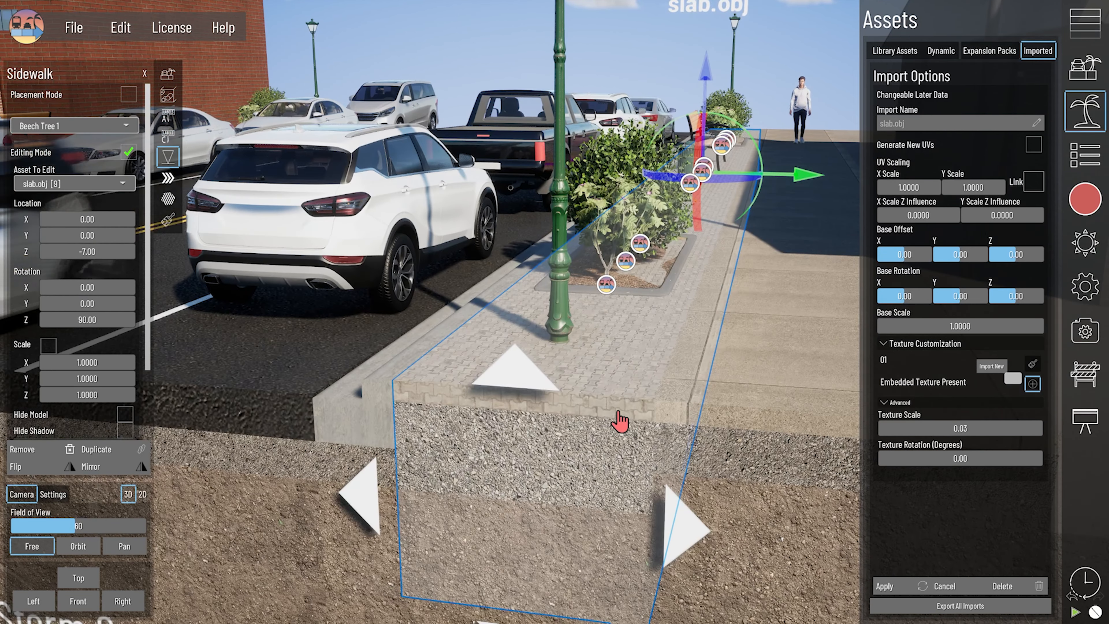
pyautogui.scroll(3, 624, 418)
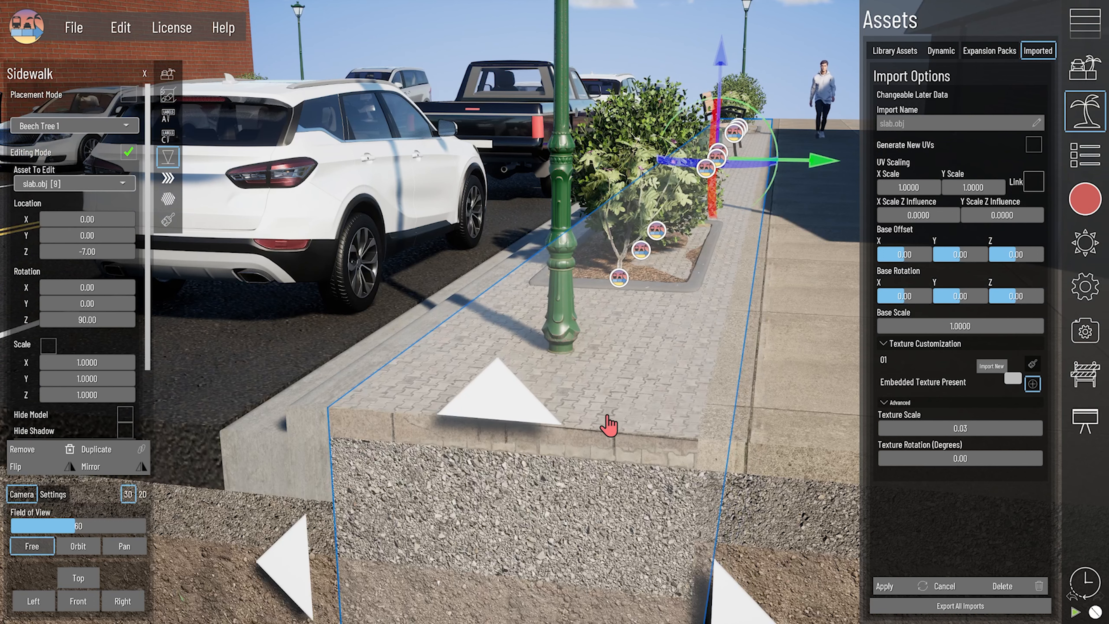
pyautogui.moveTo(677, 498); pyautogui.dragTo(568, 522, button='middle')
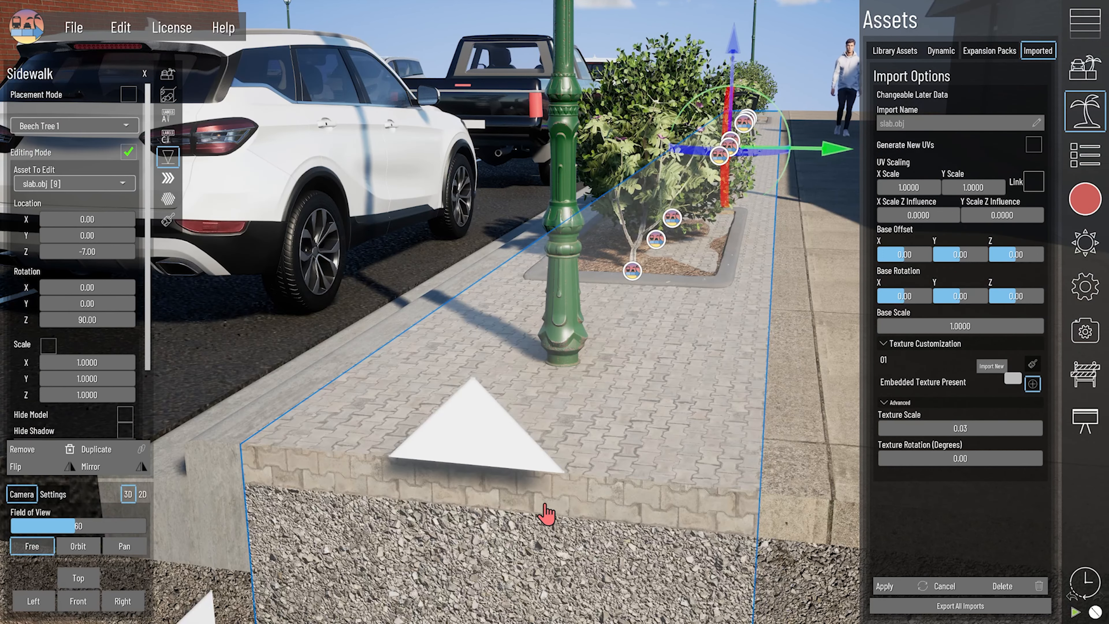
pyautogui.scroll(-2, 422, 480)
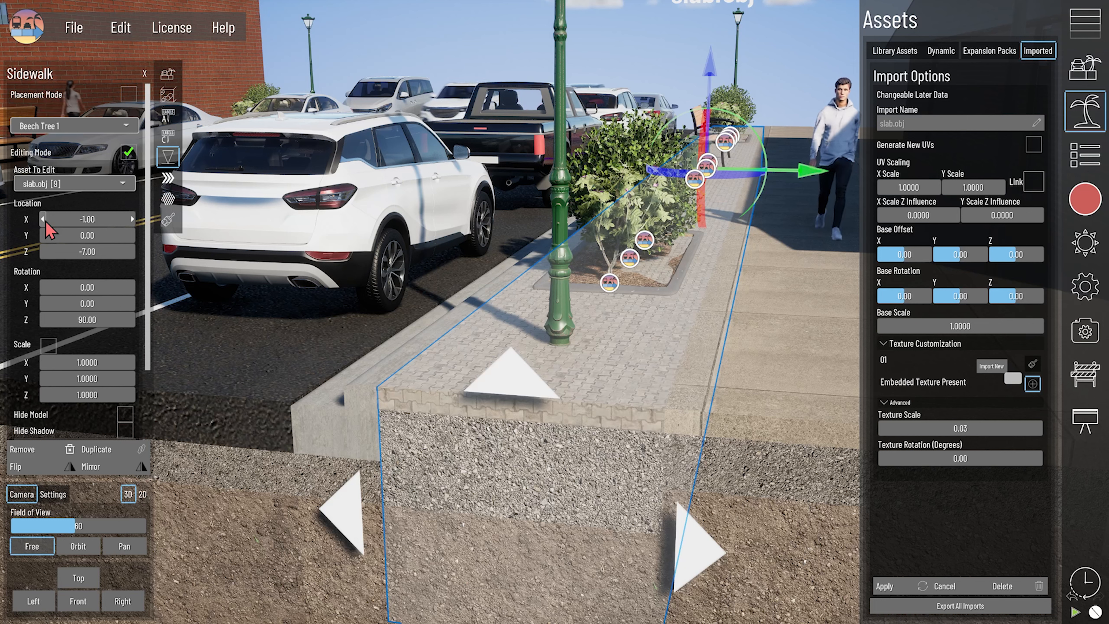
pyautogui.click(133, 219)
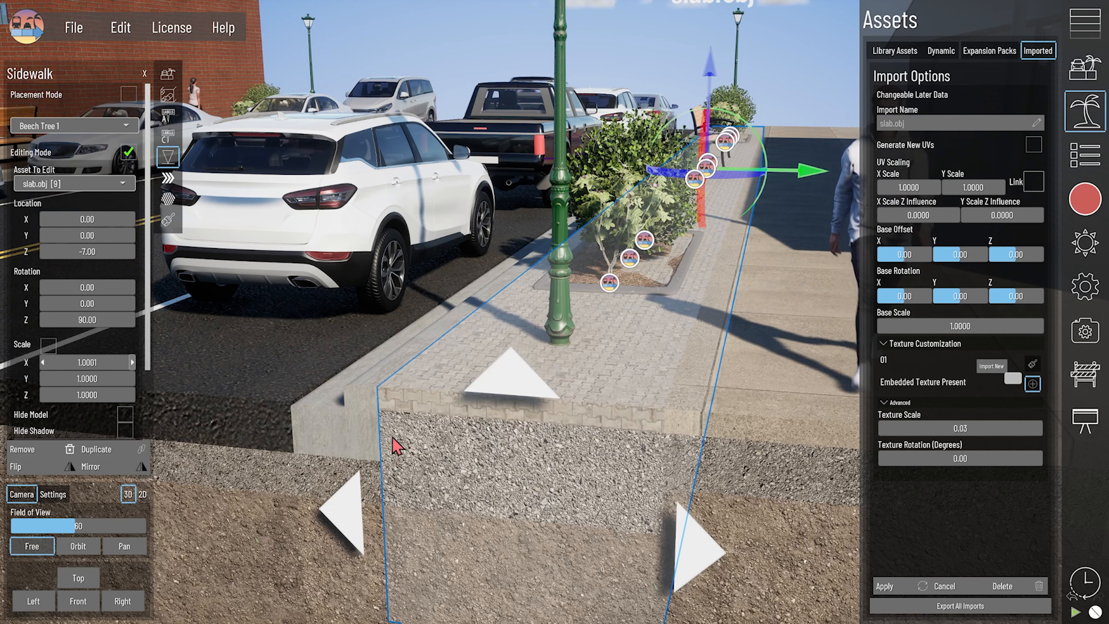
pyautogui.click(133, 362)
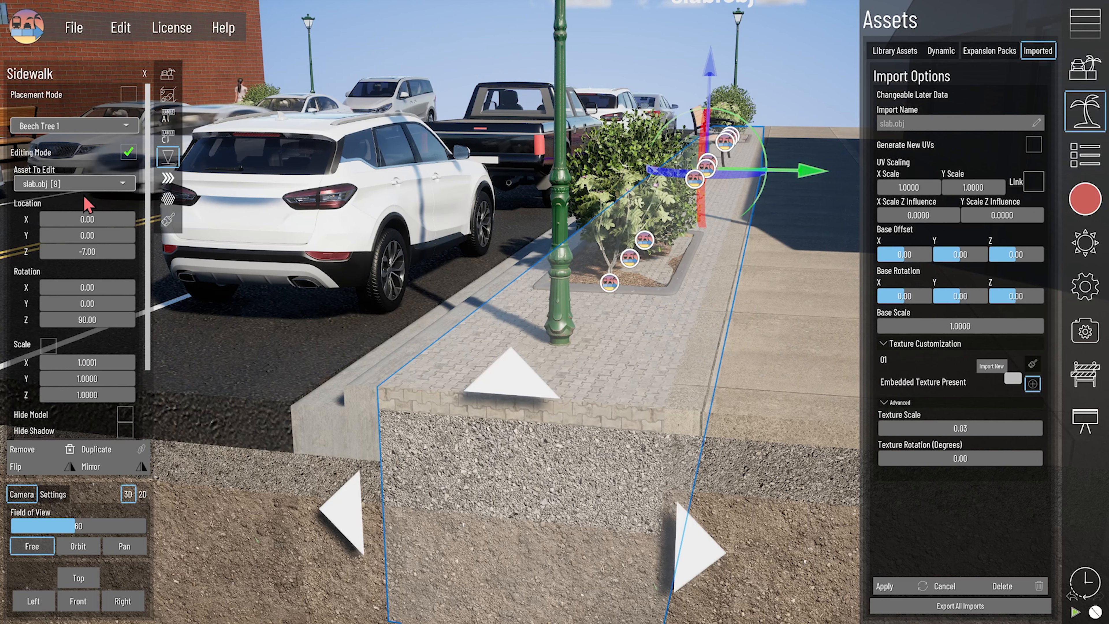
pyautogui.click(42, 219)
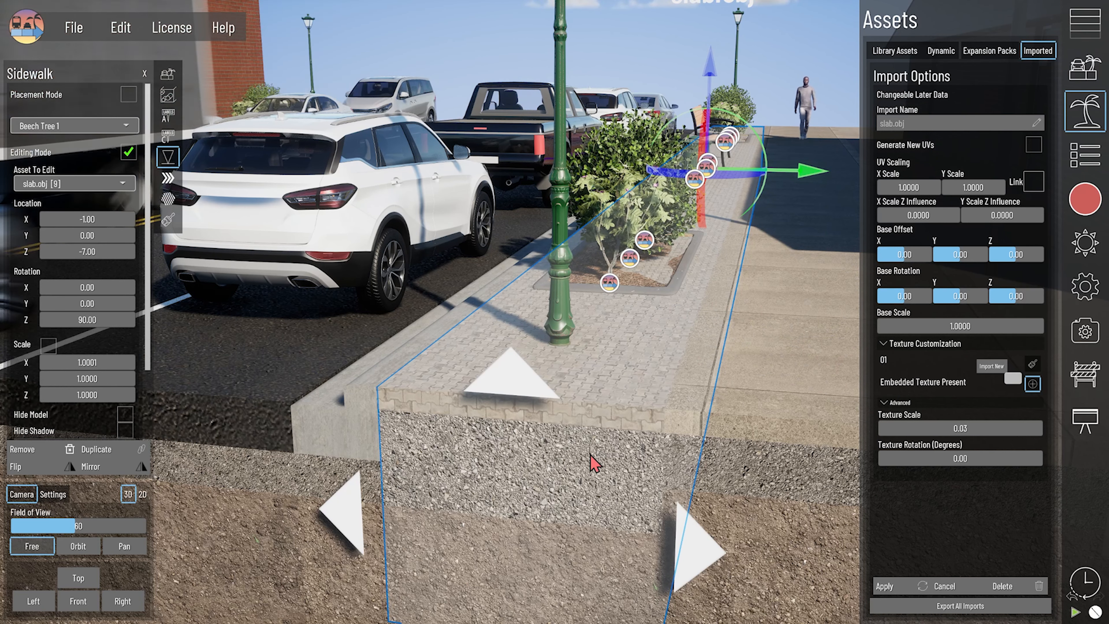
# - Set the slab's texture scale to 0.02 and tint texture 01 a darker, muted reddish brown
pyautogui.scroll(2, 590, 454)
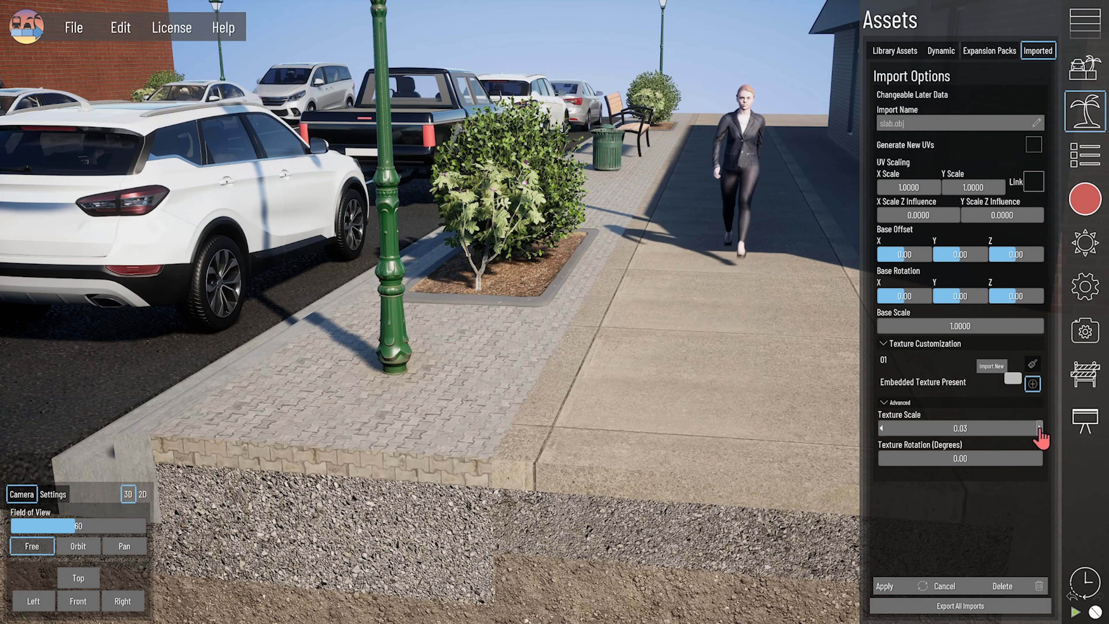
pyautogui.click(880, 430)
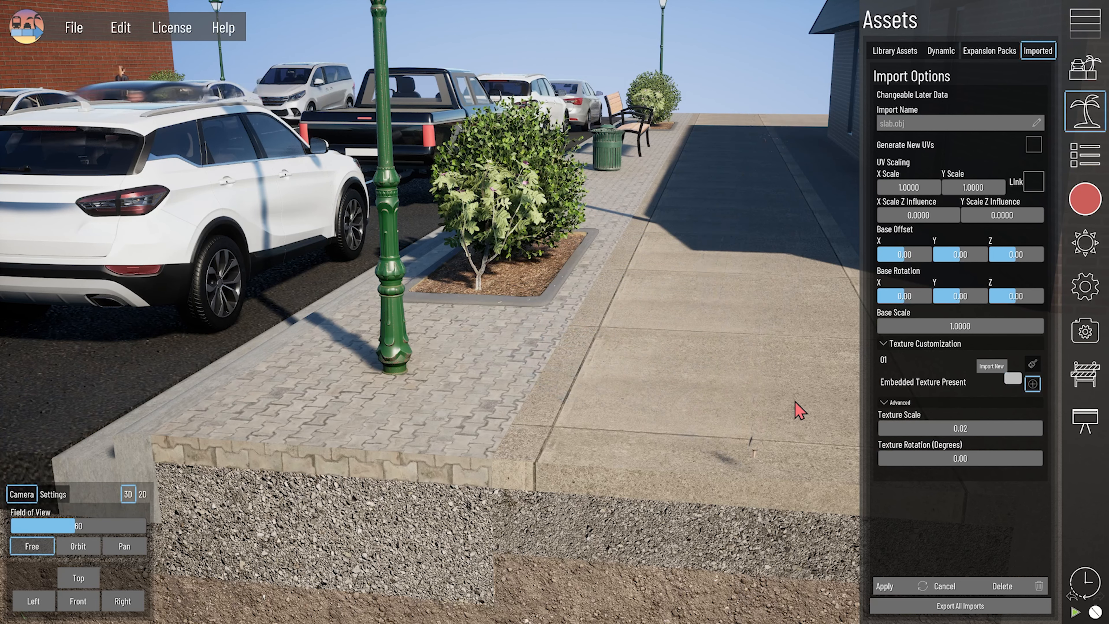
pyautogui.click(1011, 382)
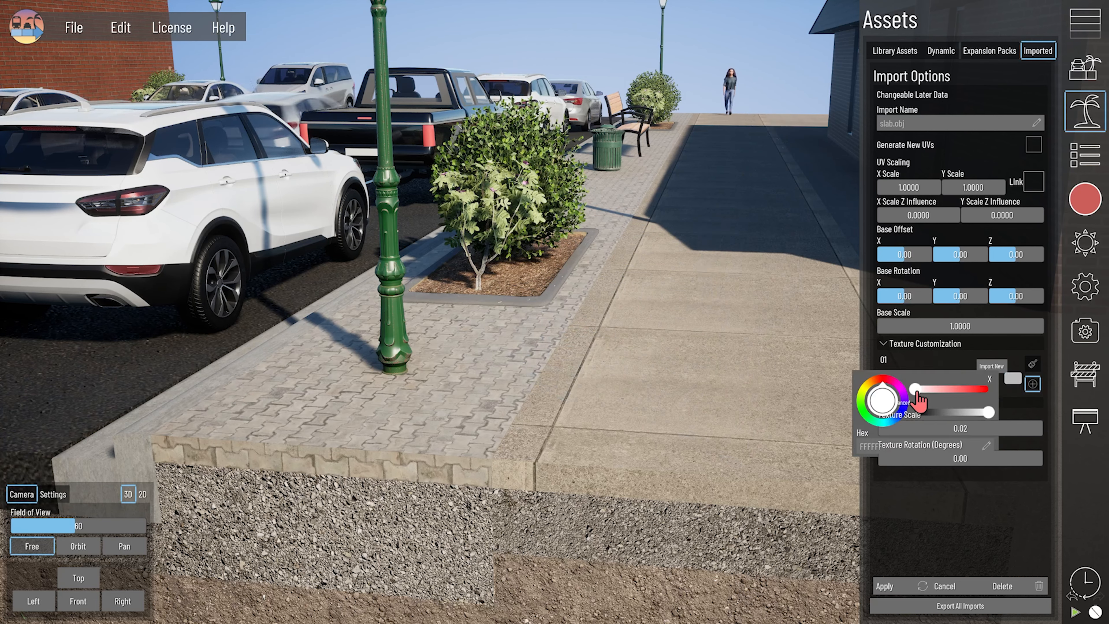
pyautogui.moveTo(912, 393); pyautogui.dragTo(924, 400)
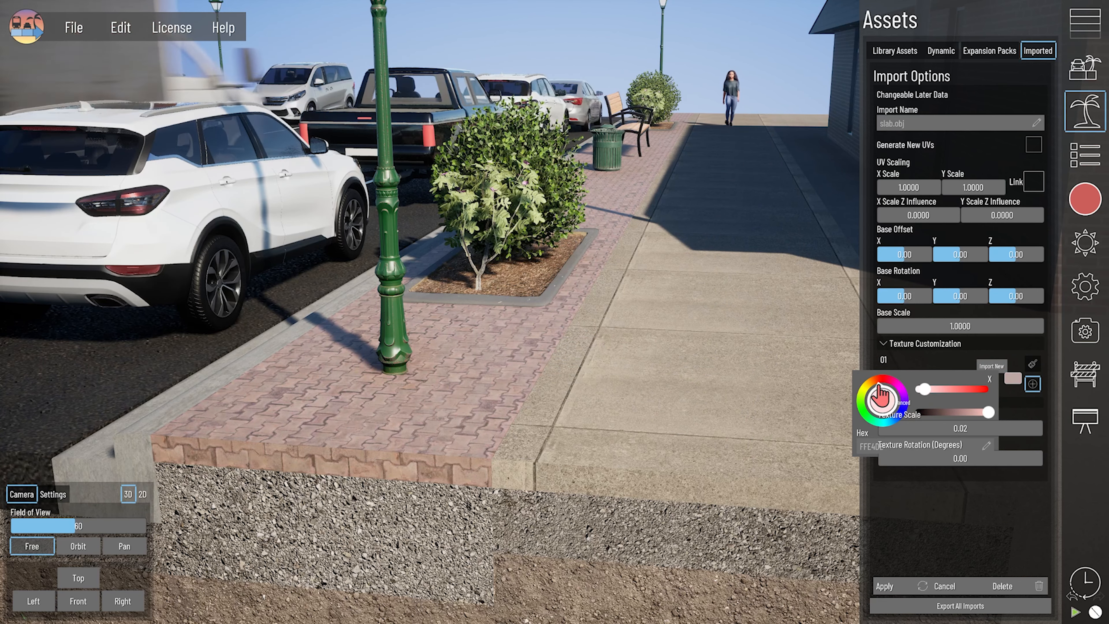
pyautogui.moveTo(988, 412); pyautogui.dragTo(956, 413)
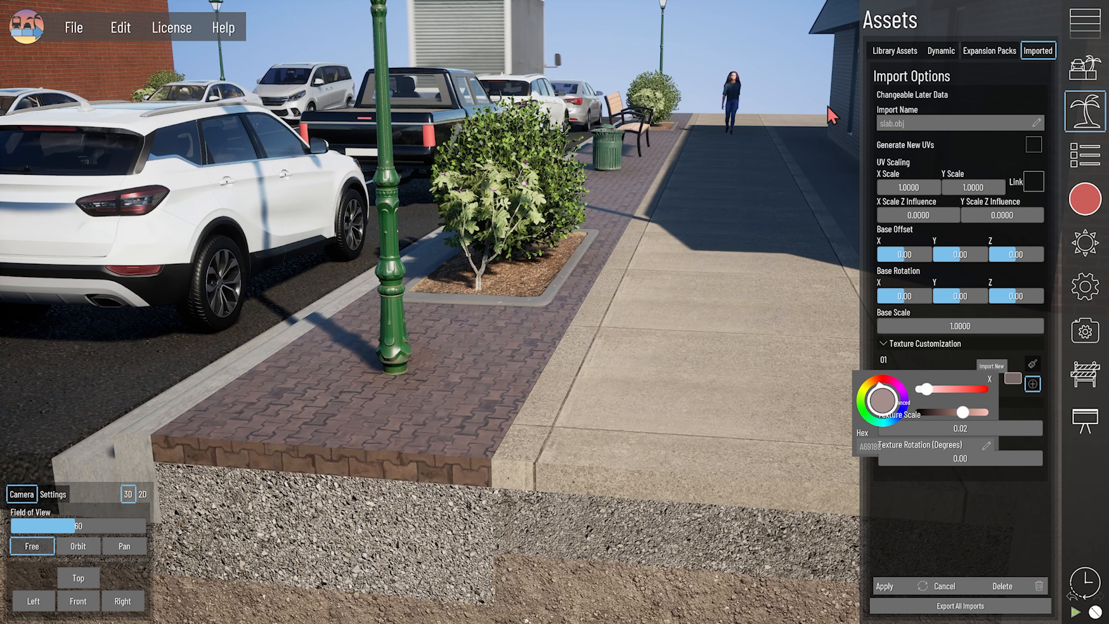